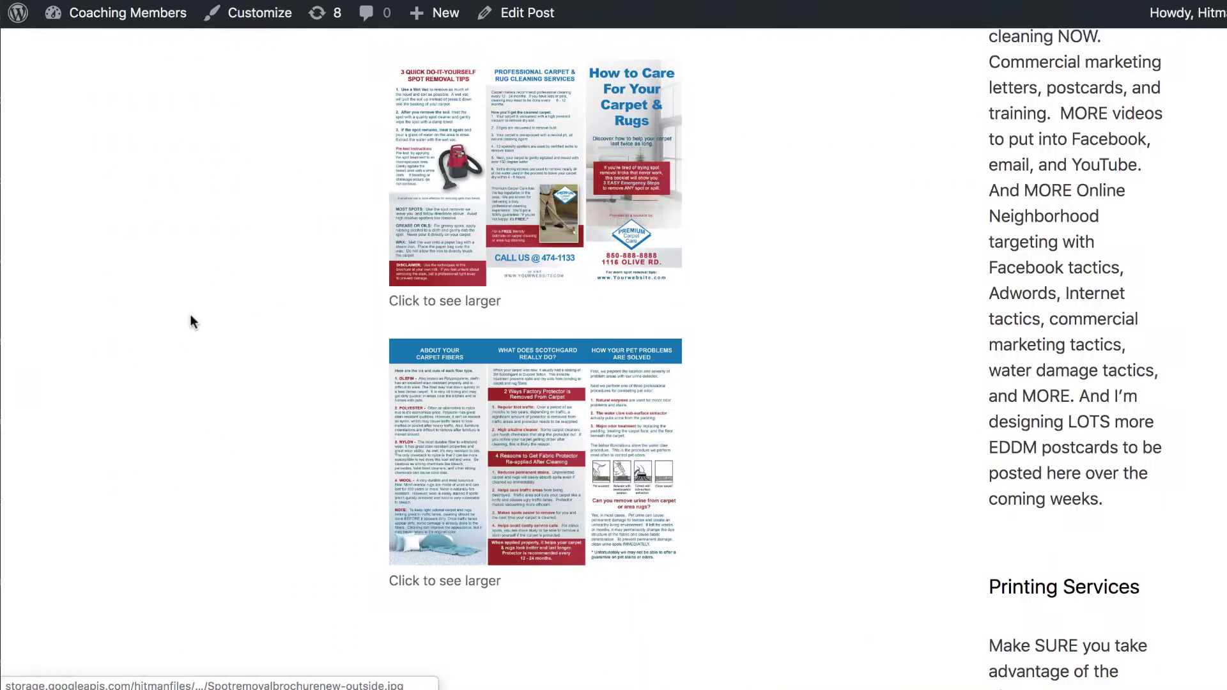
# Scroll the WordPress post past the brochure previews to the 'Download the Photoshop file' links.
pyautogui.scroll(-1, 282, 277)
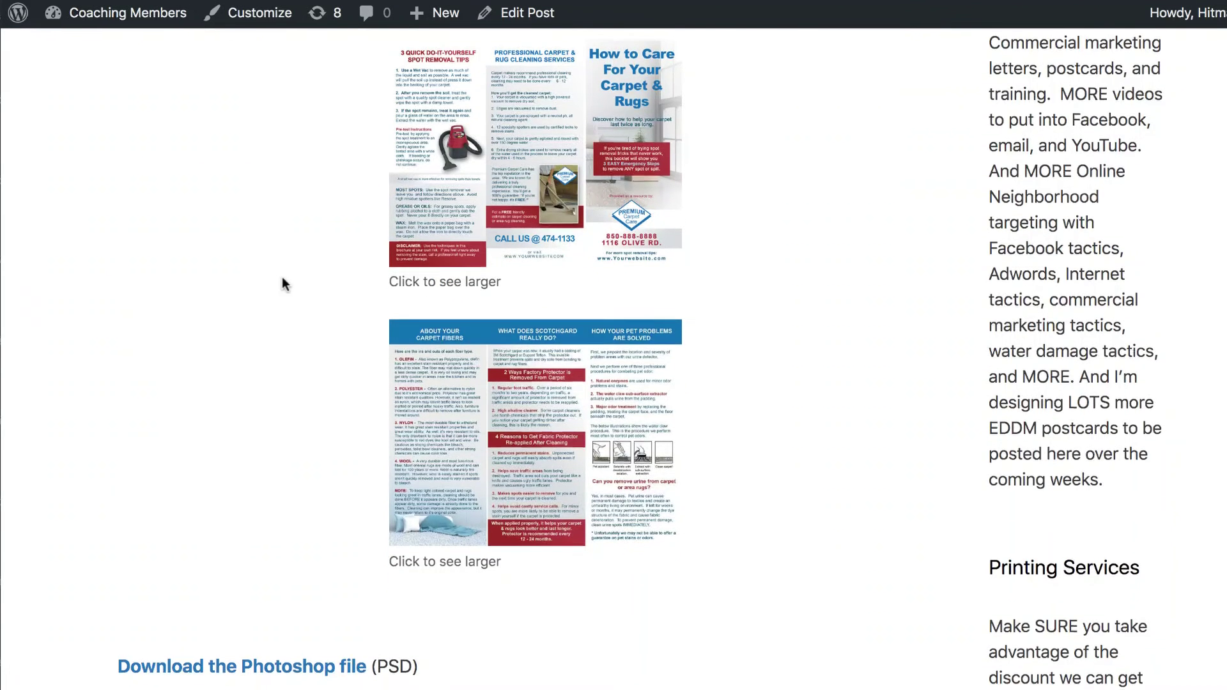
pyautogui.scroll(3, 282, 278)
pyautogui.scroll(-5, 282, 277)
pyautogui.scroll(-5, 282, 278)
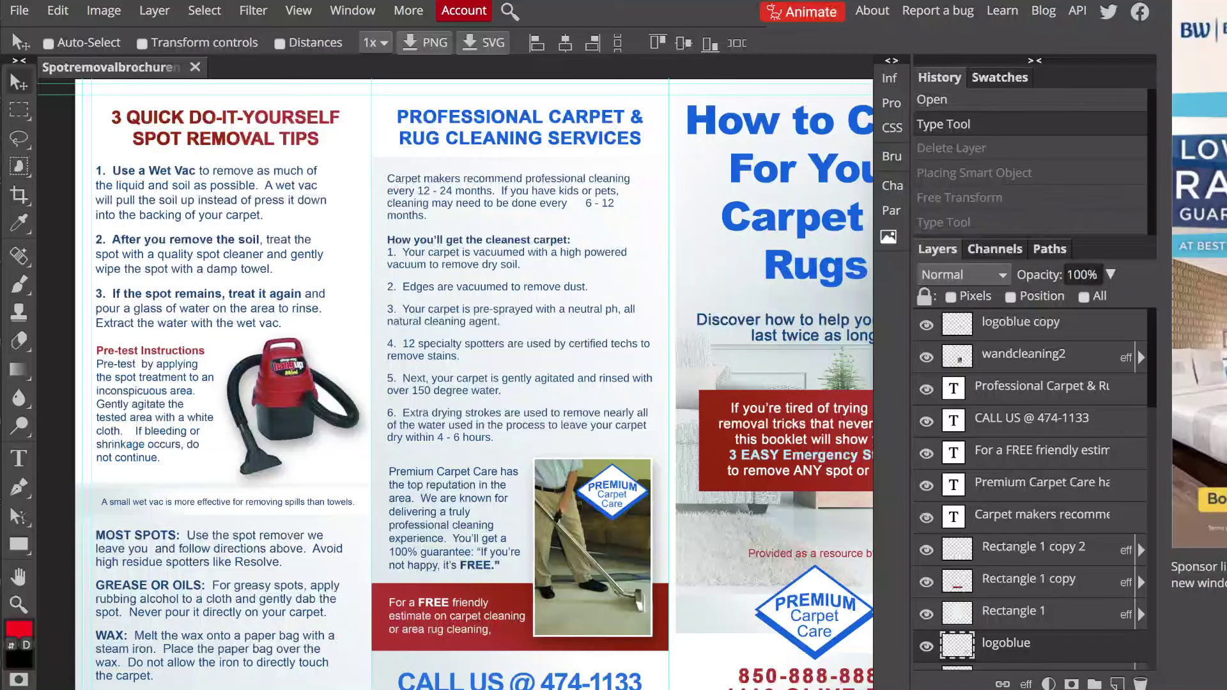
pyautogui.click(19, 13)
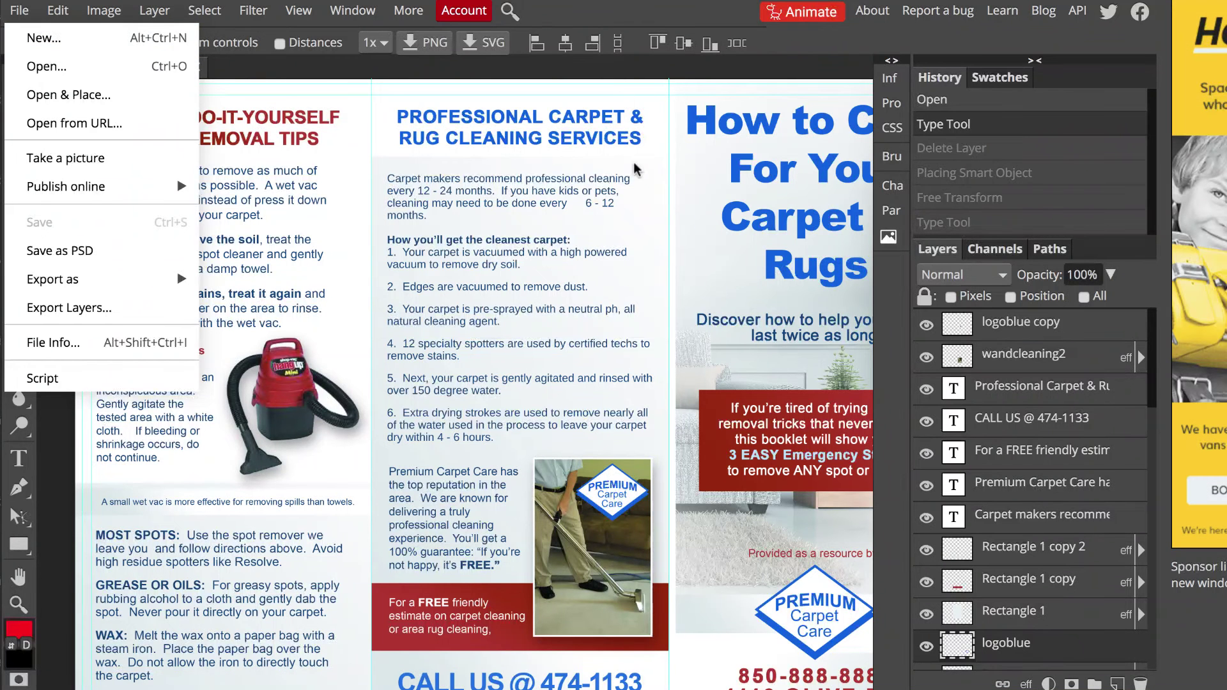
pyautogui.click(641, 204)
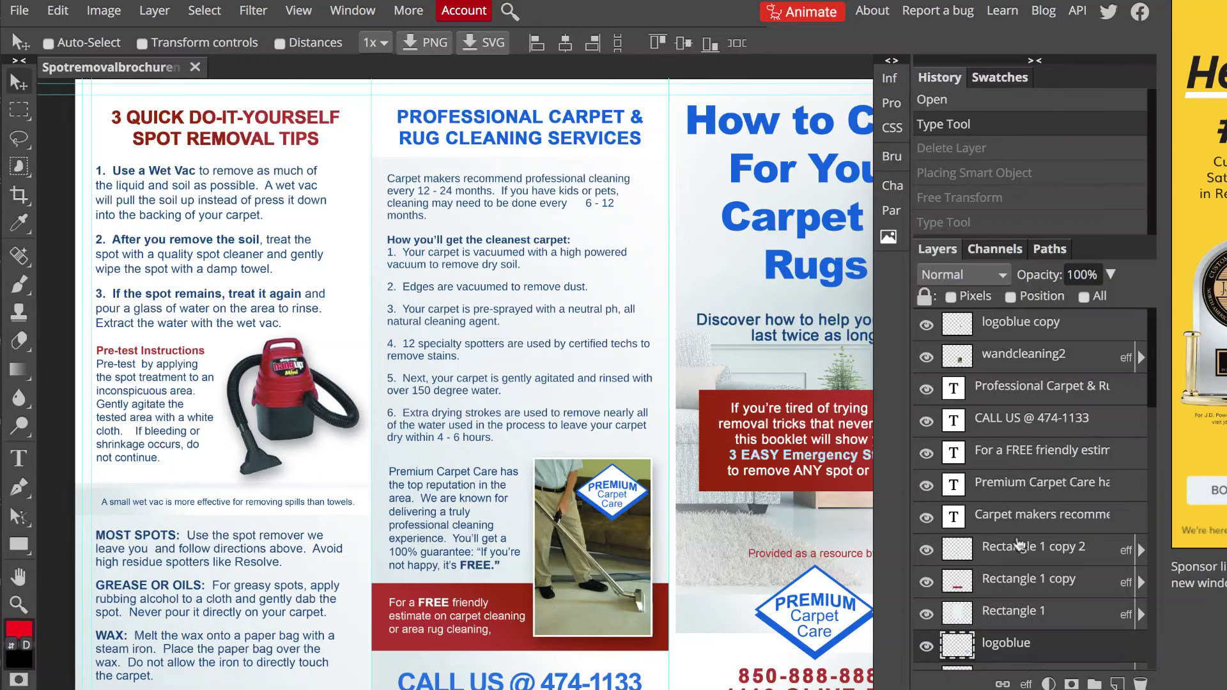
pyautogui.scroll(-10, 1038, 511)
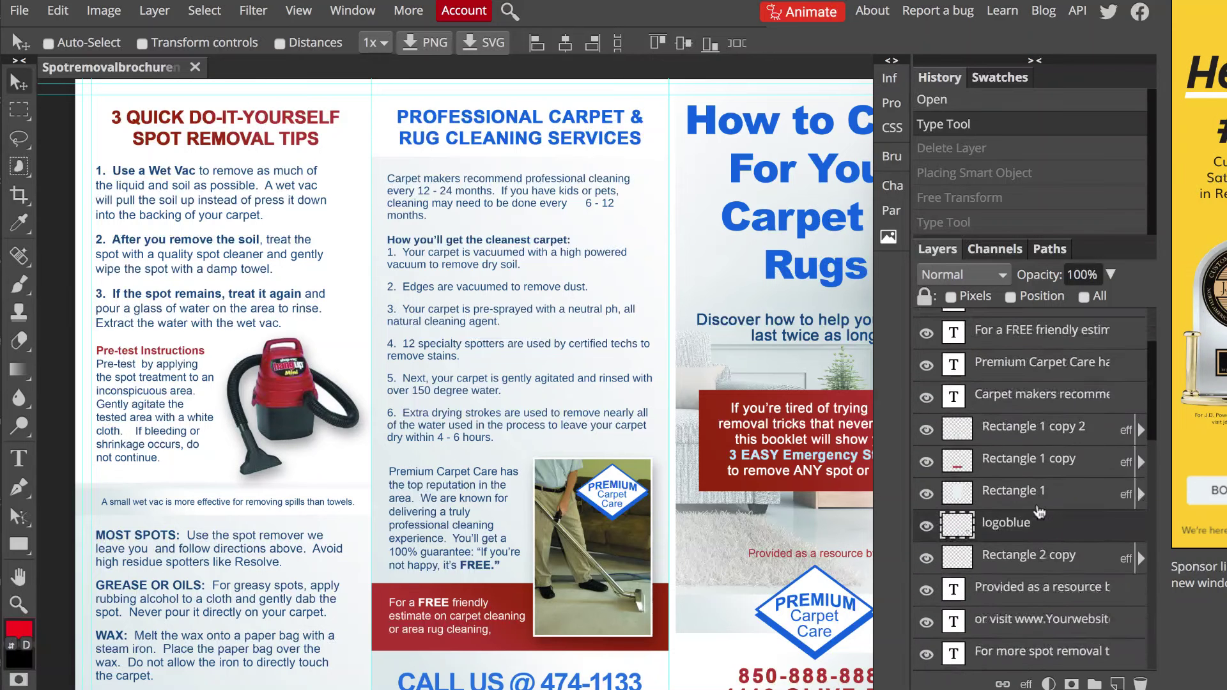
pyautogui.scroll(-10, 1039, 512)
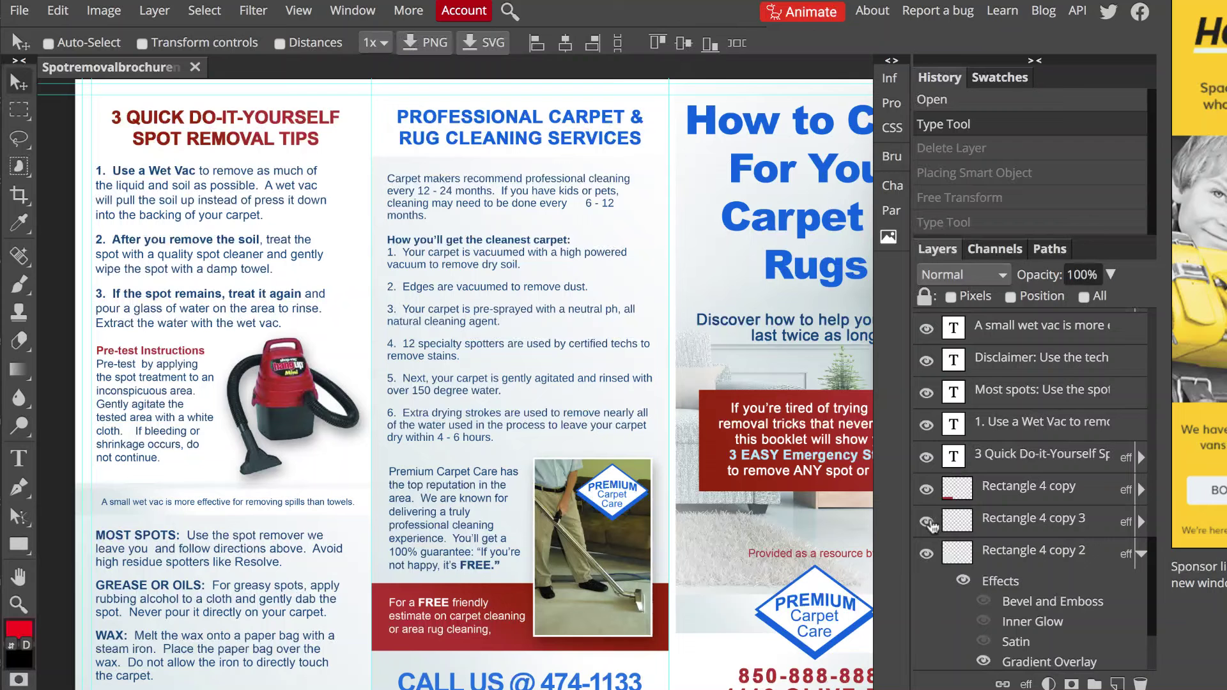
pyautogui.click(927, 458)
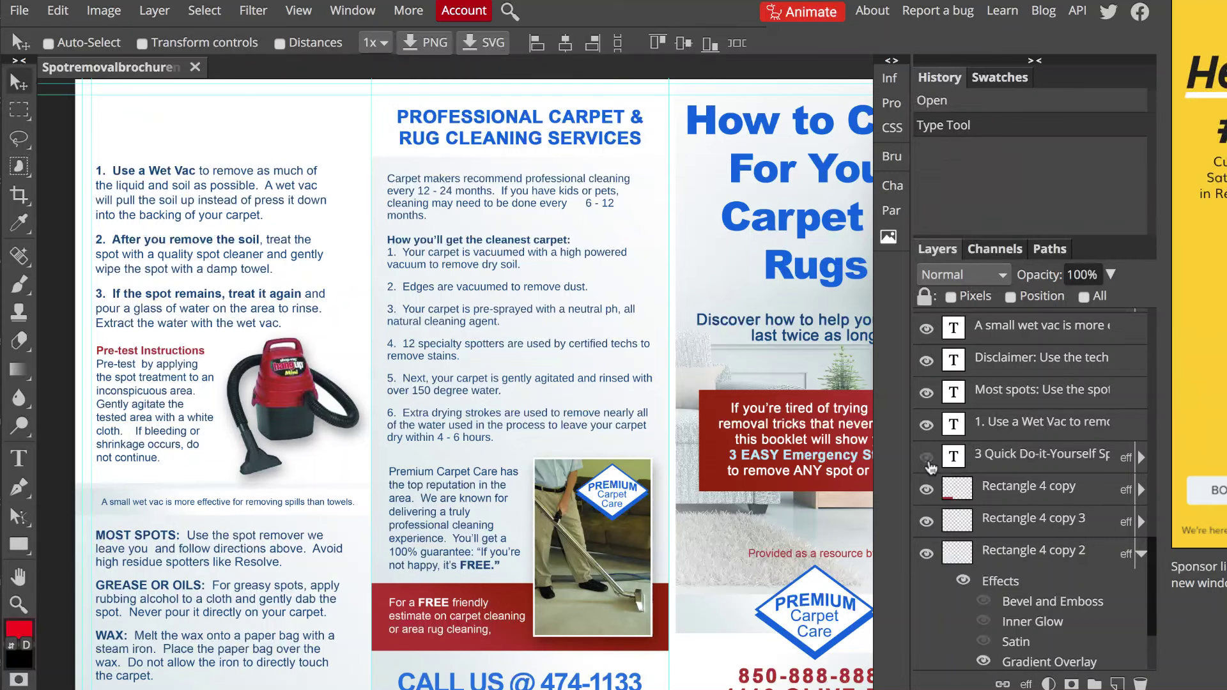
pyautogui.click(927, 459)
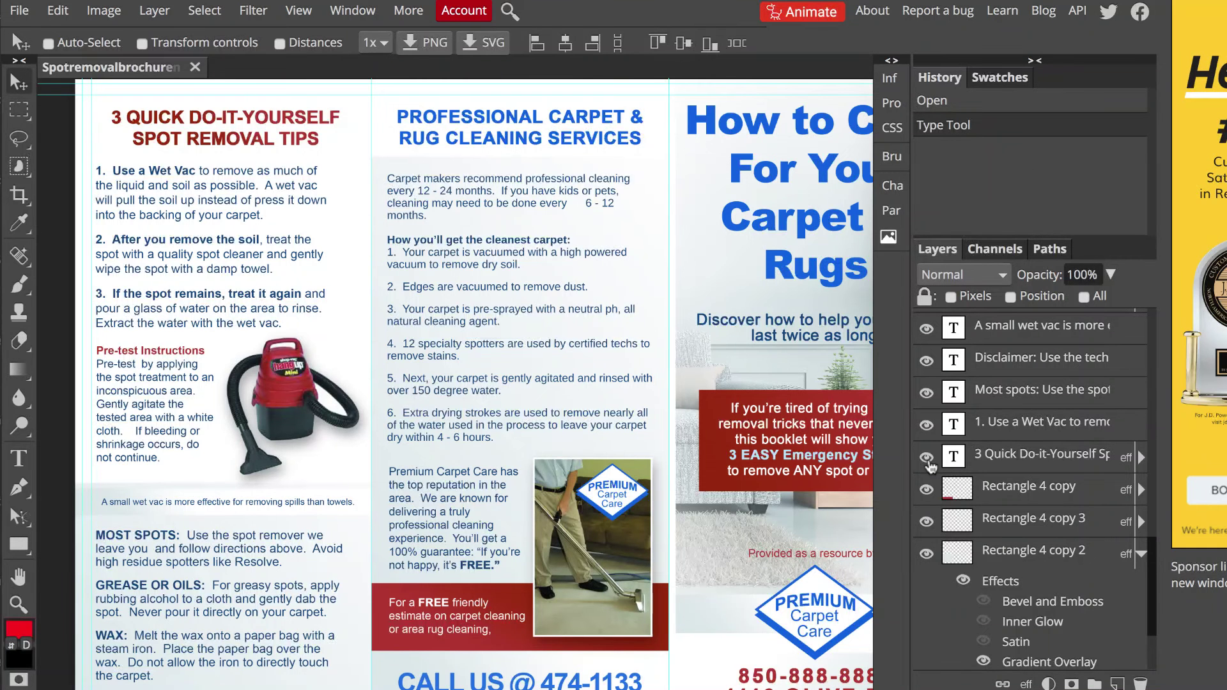
pyautogui.click(927, 393)
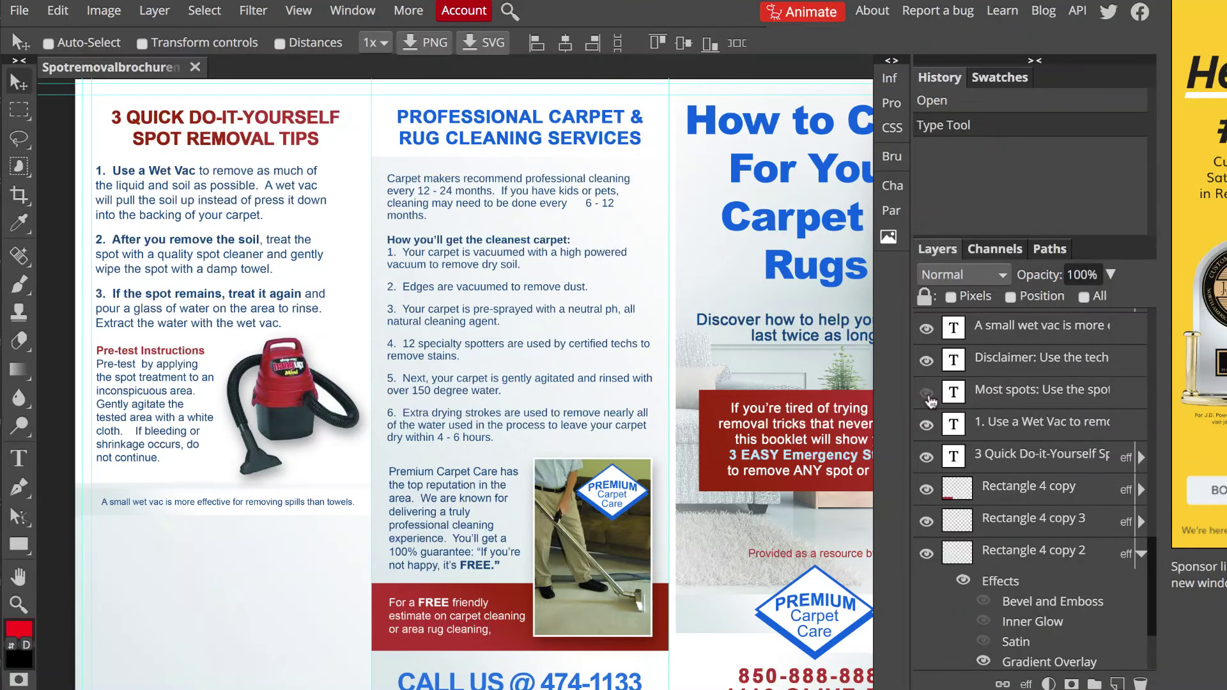
pyautogui.click(927, 394)
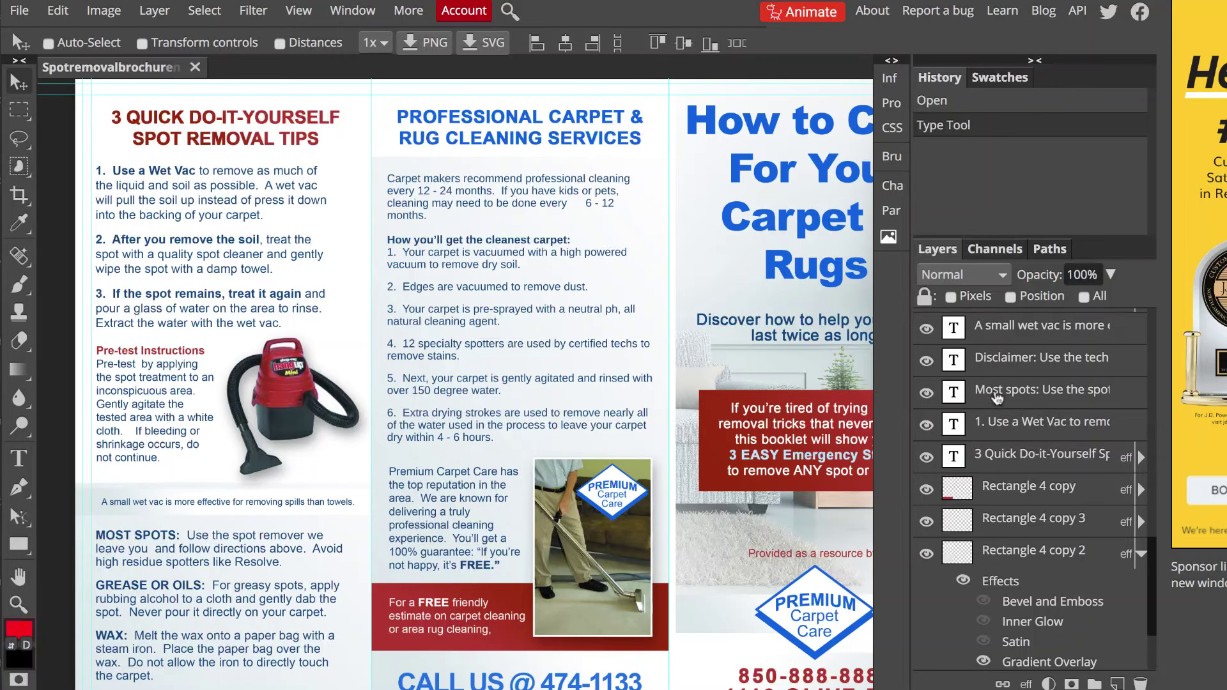
pyautogui.click(997, 396)
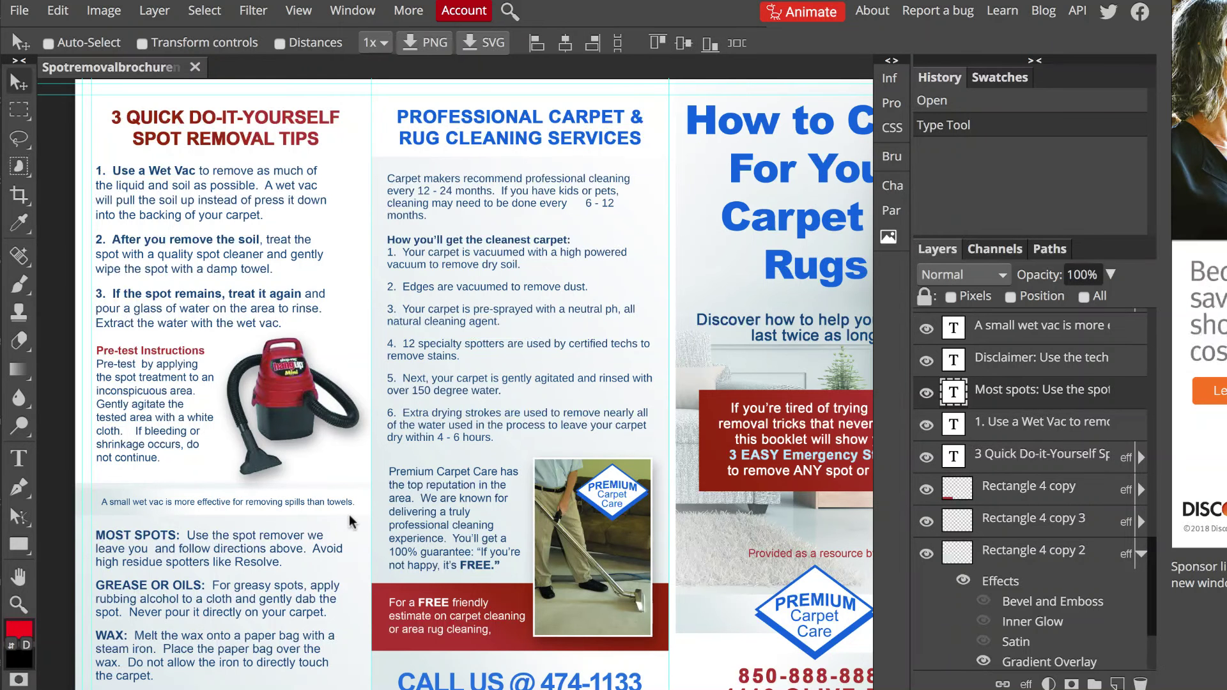
# Select the logoblue layer from the canvas and hide the Premium Carpet Care logo.
pyautogui.hscroll(2, 405, 424)
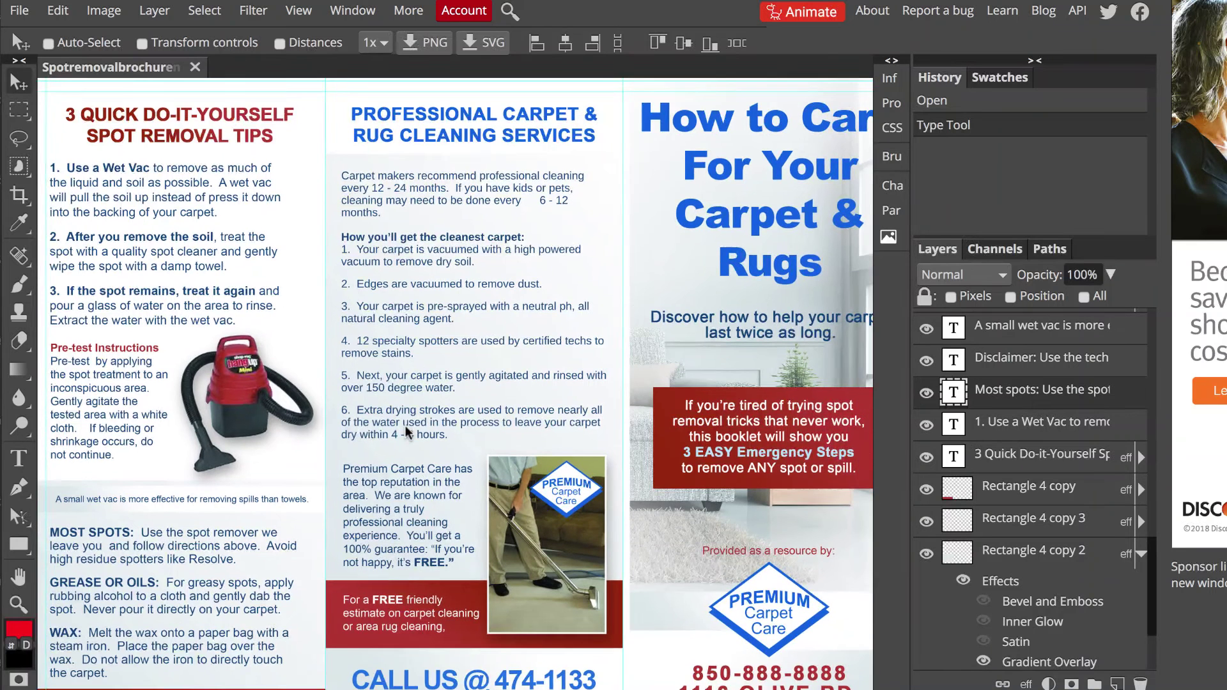
pyautogui.scroll(-2, 405, 425)
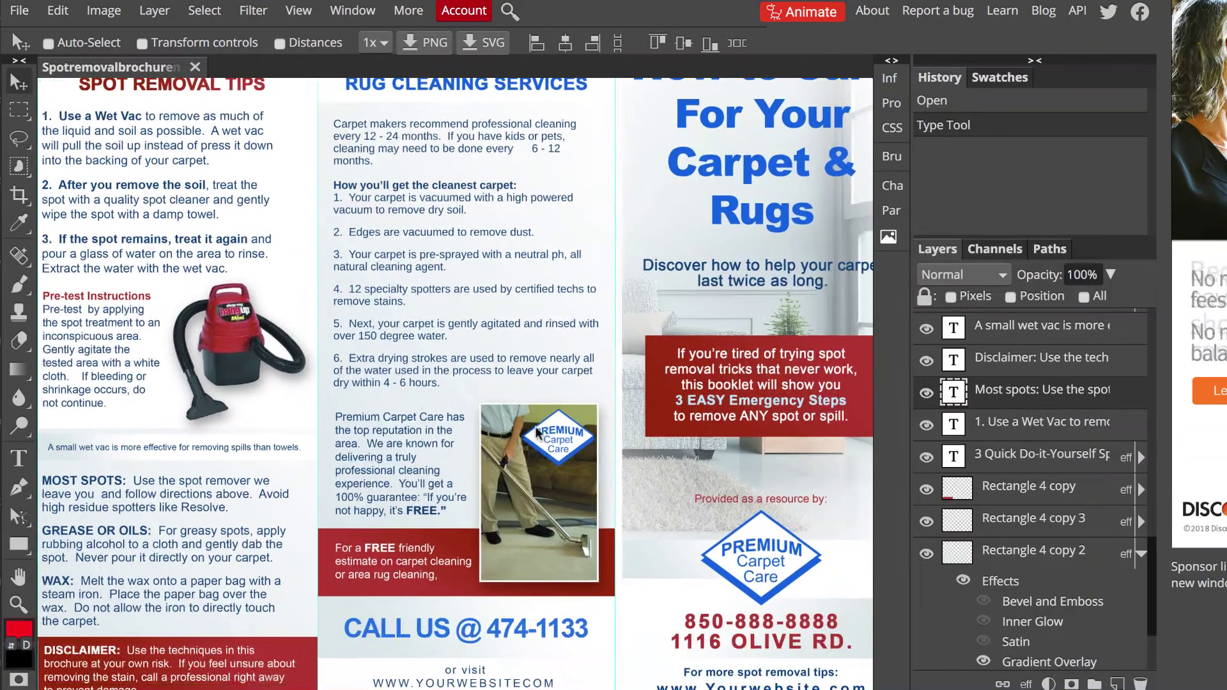
pyautogui.keyDown('ctrl'); pyautogui.click(757, 551); pyautogui.keyUp('ctrl')
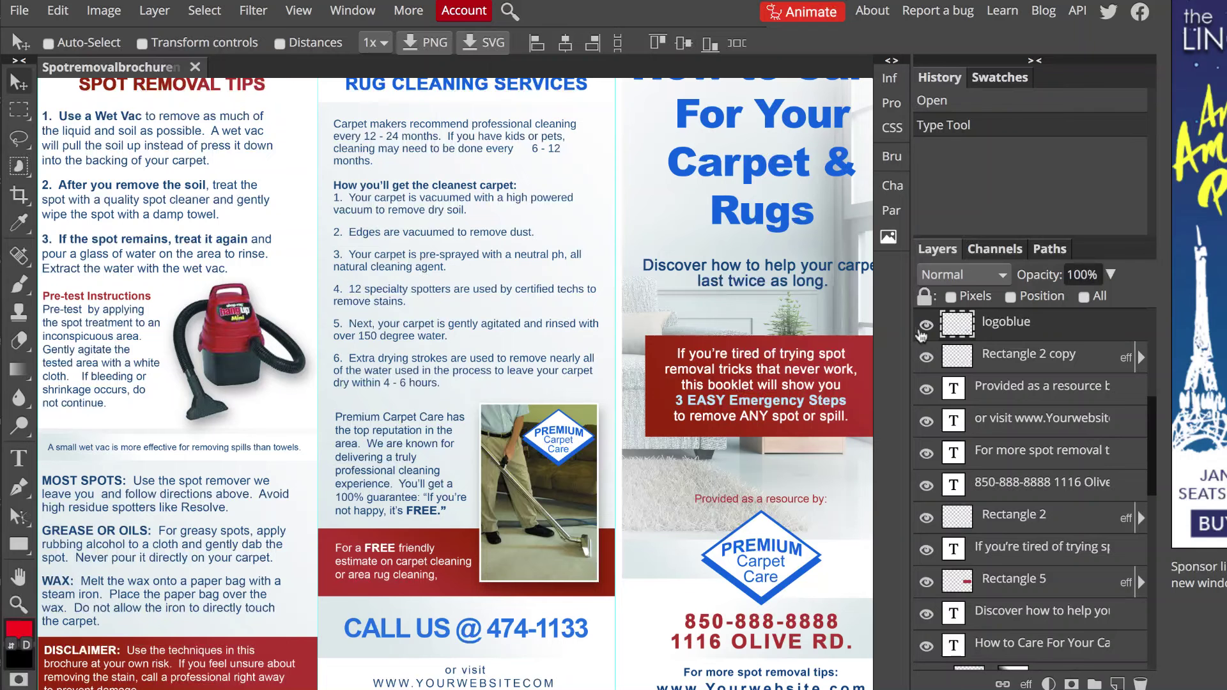
pyautogui.click(924, 331)
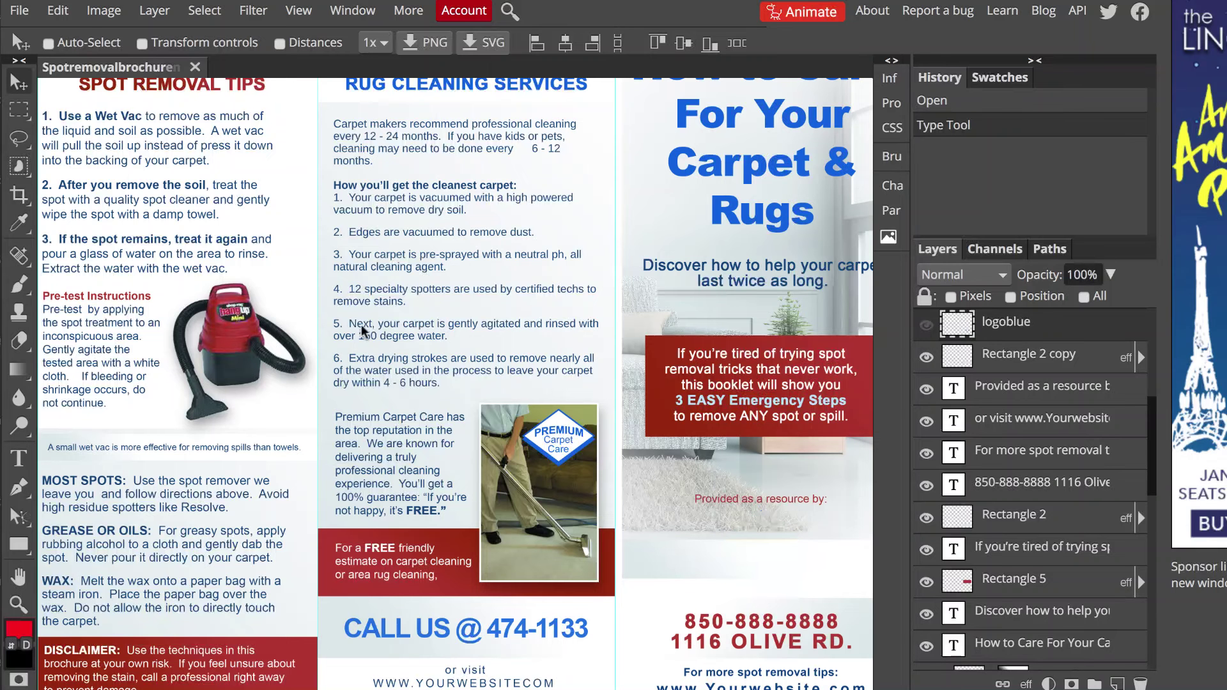
# Place hitmanlogoslogan.jpg from the Logo folder into the brochure.
pyautogui.click(19, 11)
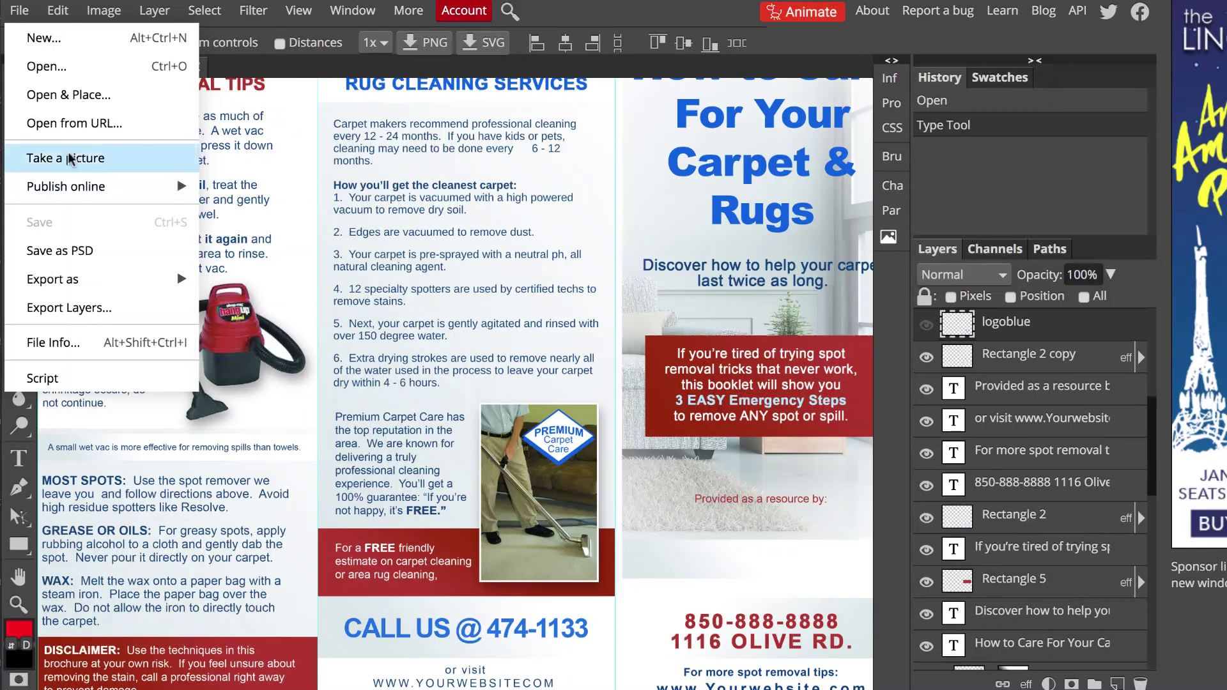
pyautogui.click(78, 93)
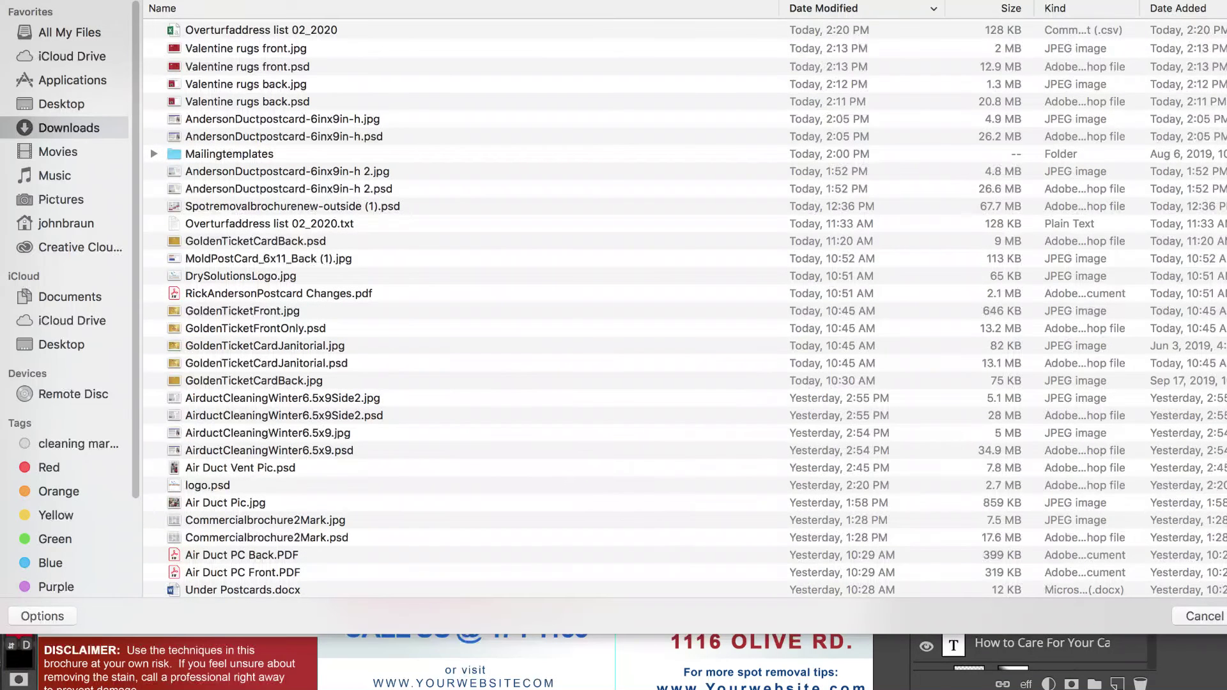
pyautogui.click(615, 4)
pyautogui.click(602, 126)
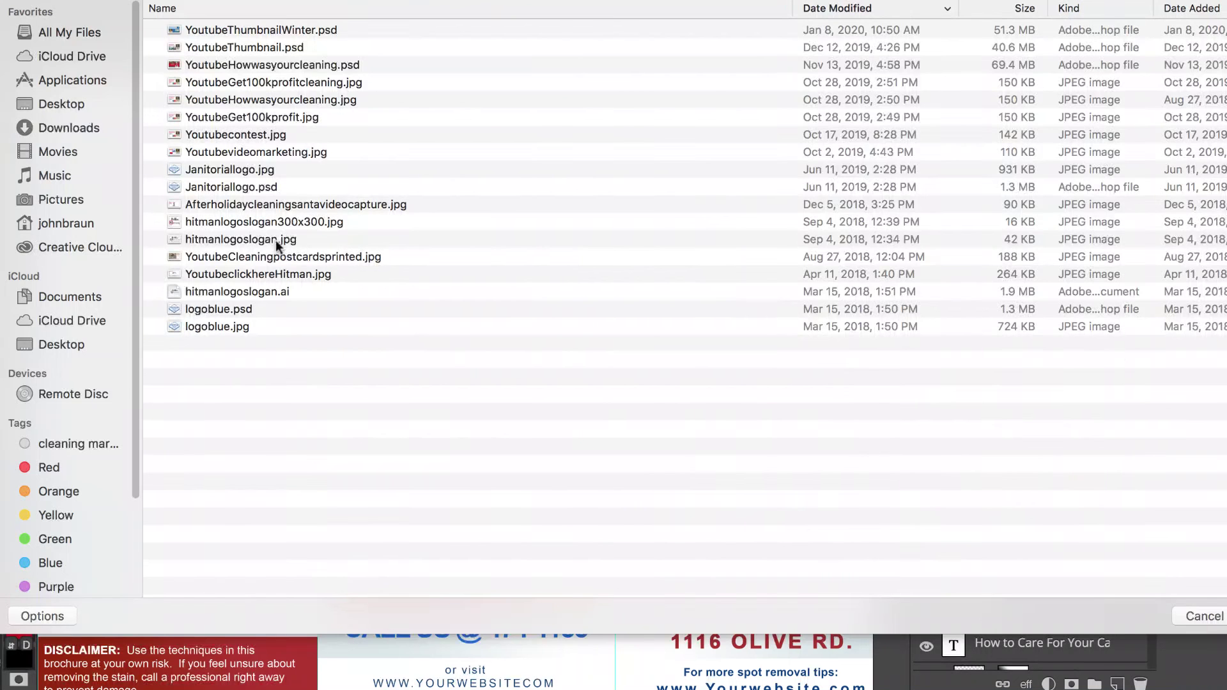
pyautogui.doubleClick(275, 240)
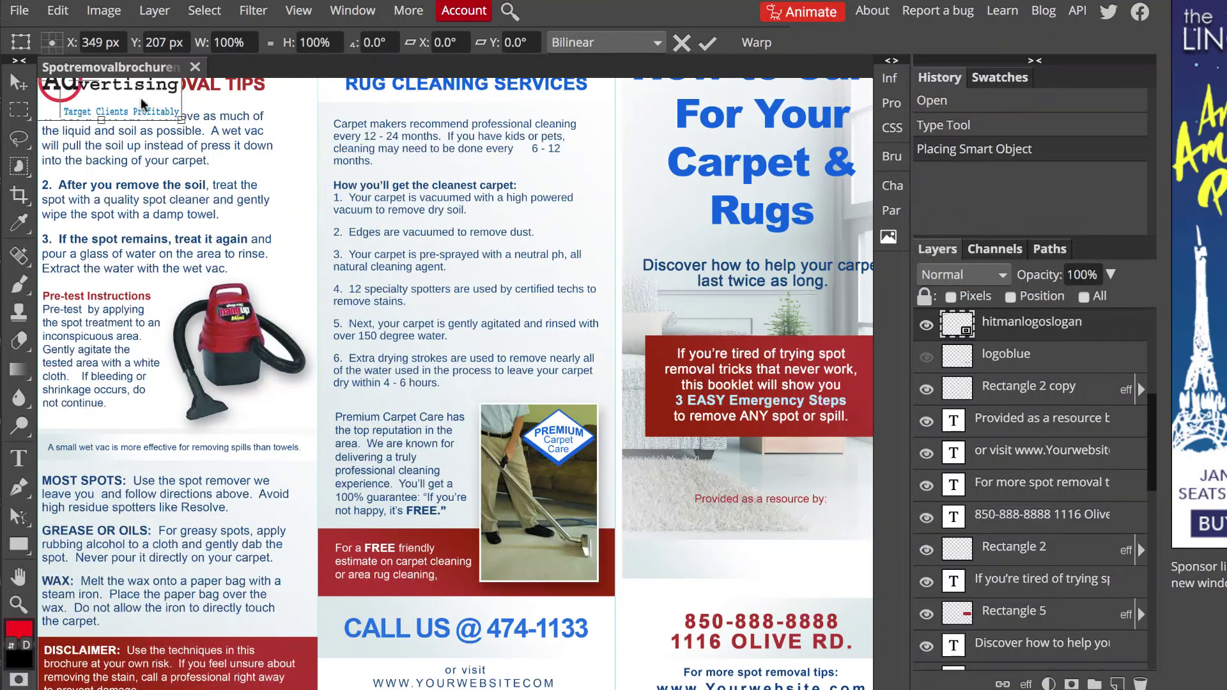
# Position the HitMan logo under 'Provided as a resource by' and move its layer lower in the stack.
pyautogui.moveTo(142, 104); pyautogui.dragTo(583, 389)
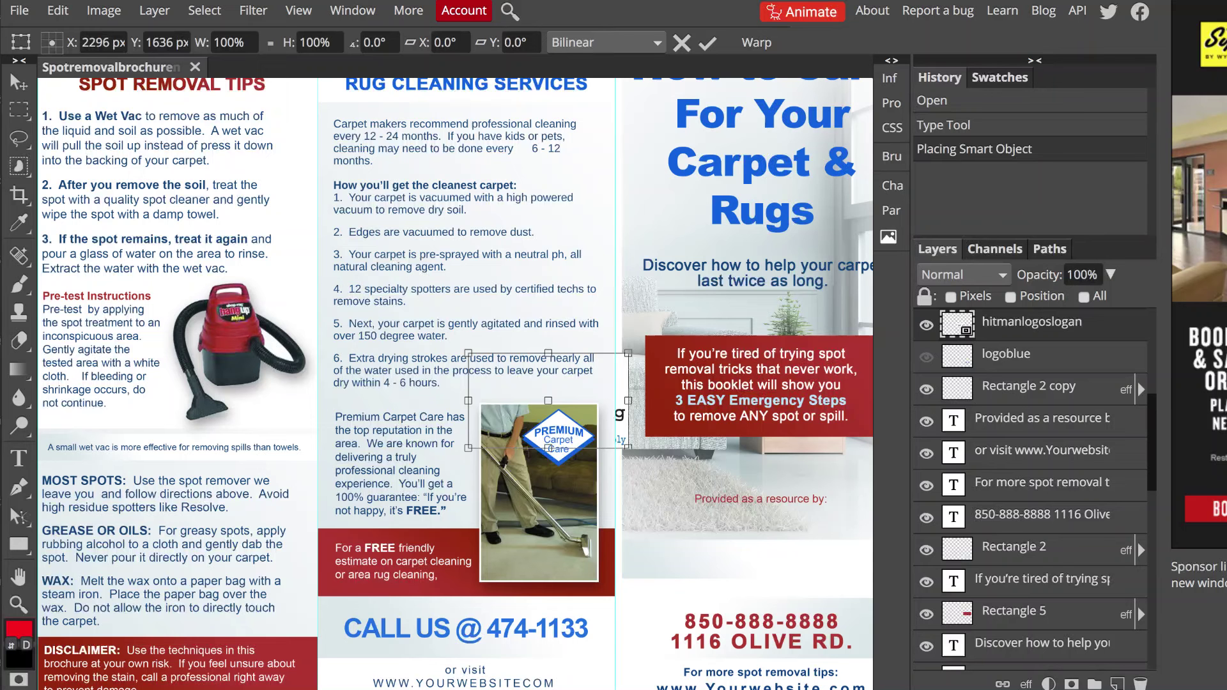
pyautogui.moveTo(568, 387); pyautogui.dragTo(781, 540)
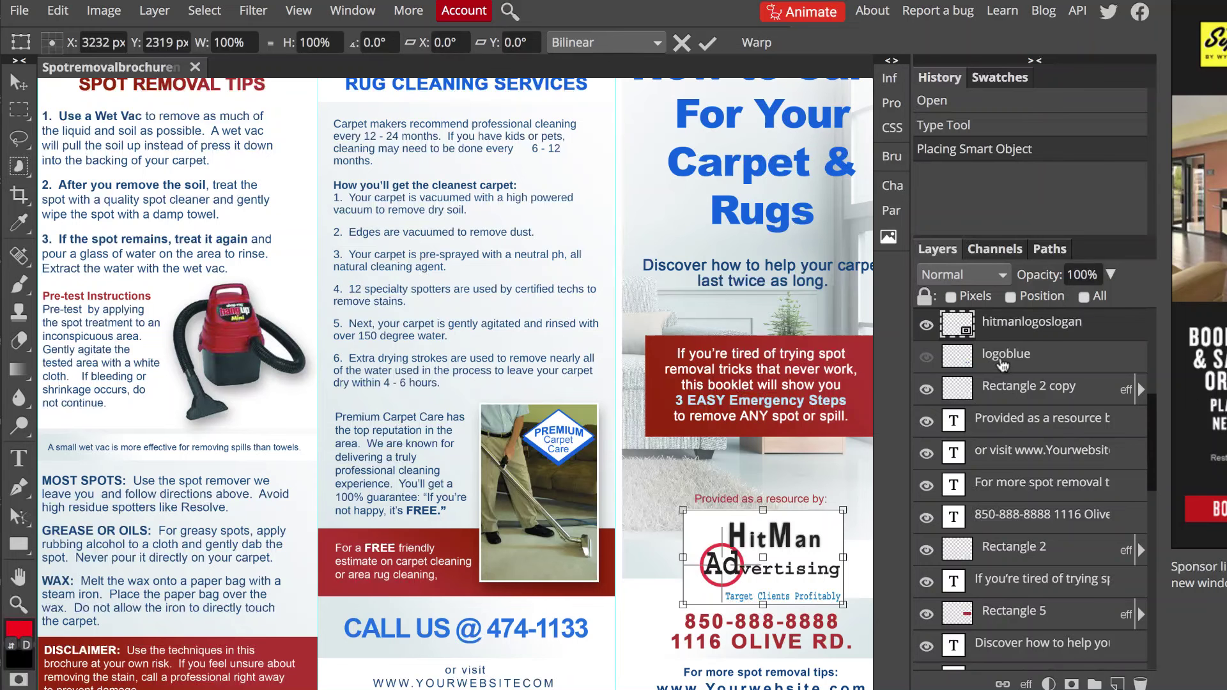
pyautogui.scroll(1, 1010, 386)
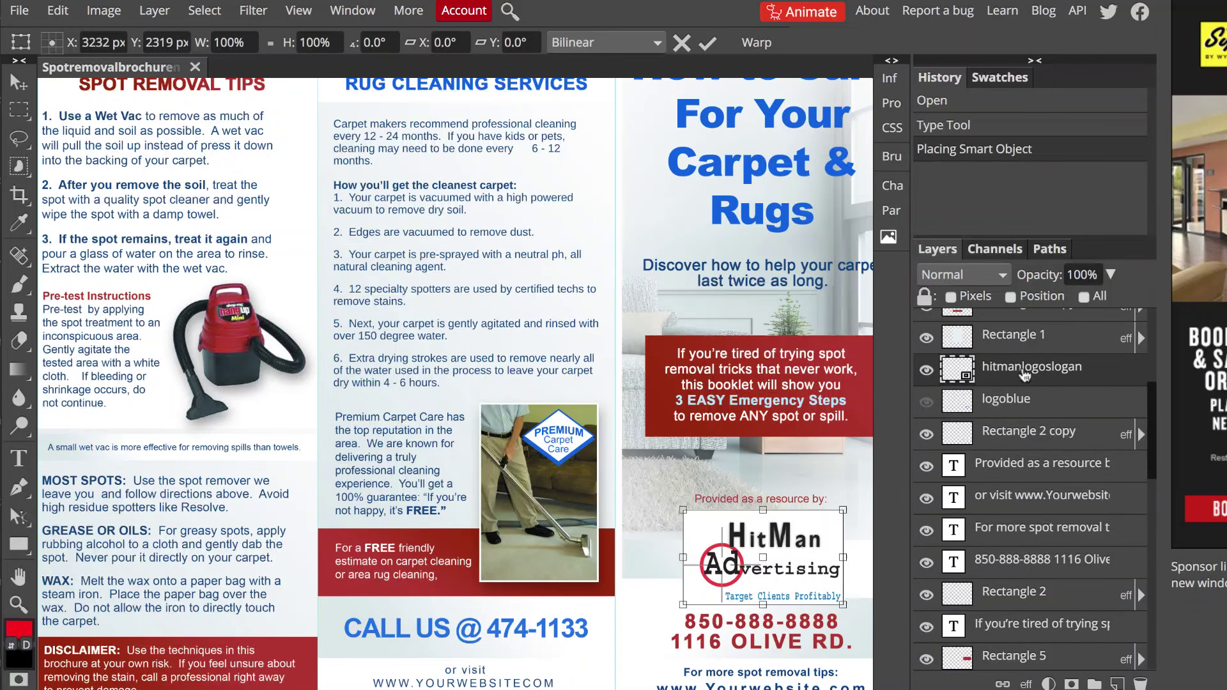
pyautogui.moveTo(1026, 376)
pyautogui.mouseDown()
pyautogui.moveTo(1029, 453)
pyautogui.moveTo(1022, 393)
pyautogui.mouseUp()
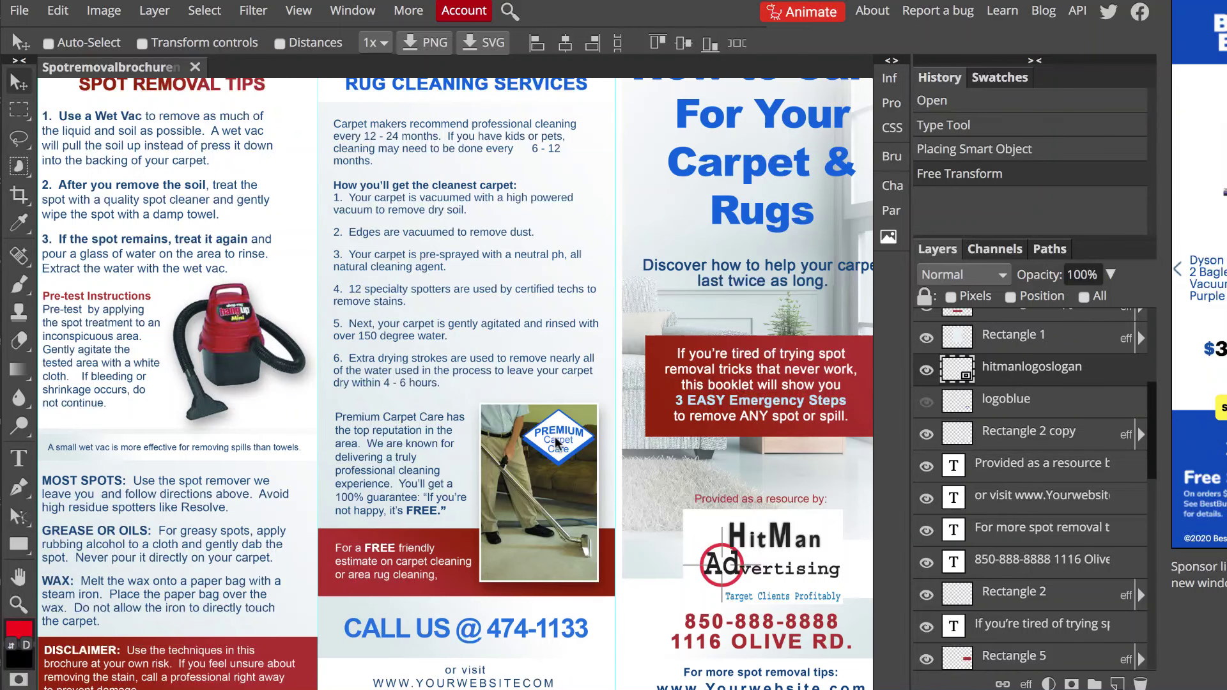
# Duplicate the Premium Carpet Care badge layer and hide the badge on the carpet photo.
pyautogui.moveTo(555, 436); pyautogui.dragTo(566, 436)
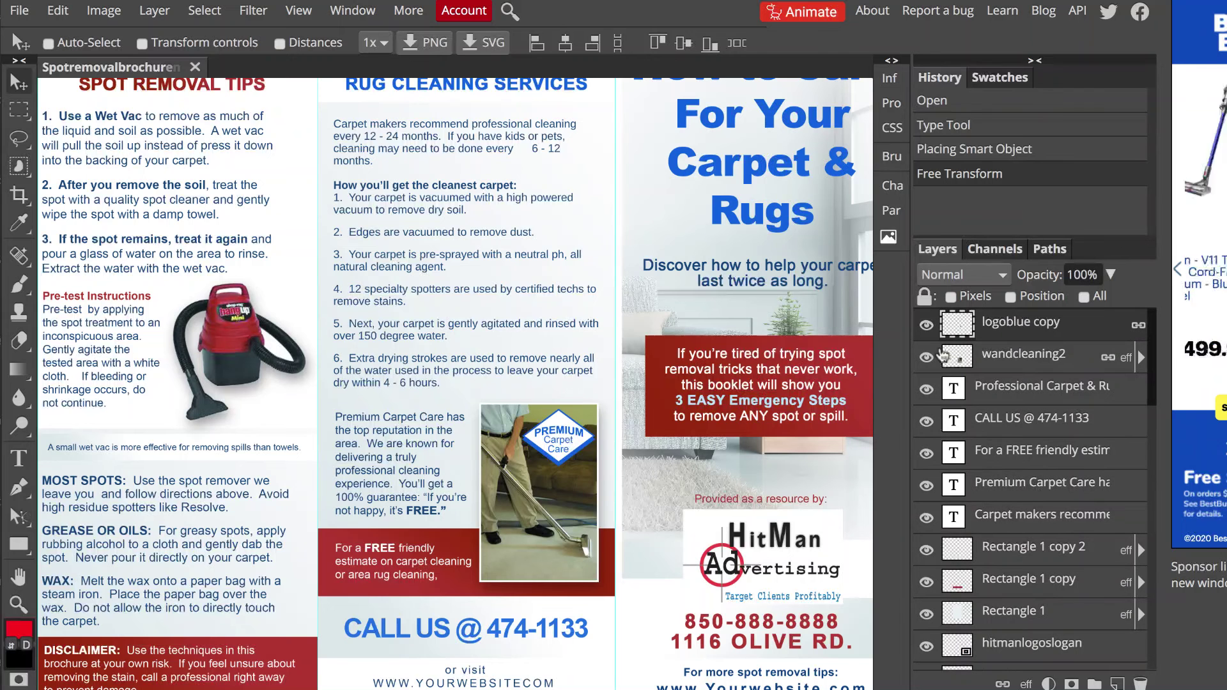
pyautogui.click(926, 325)
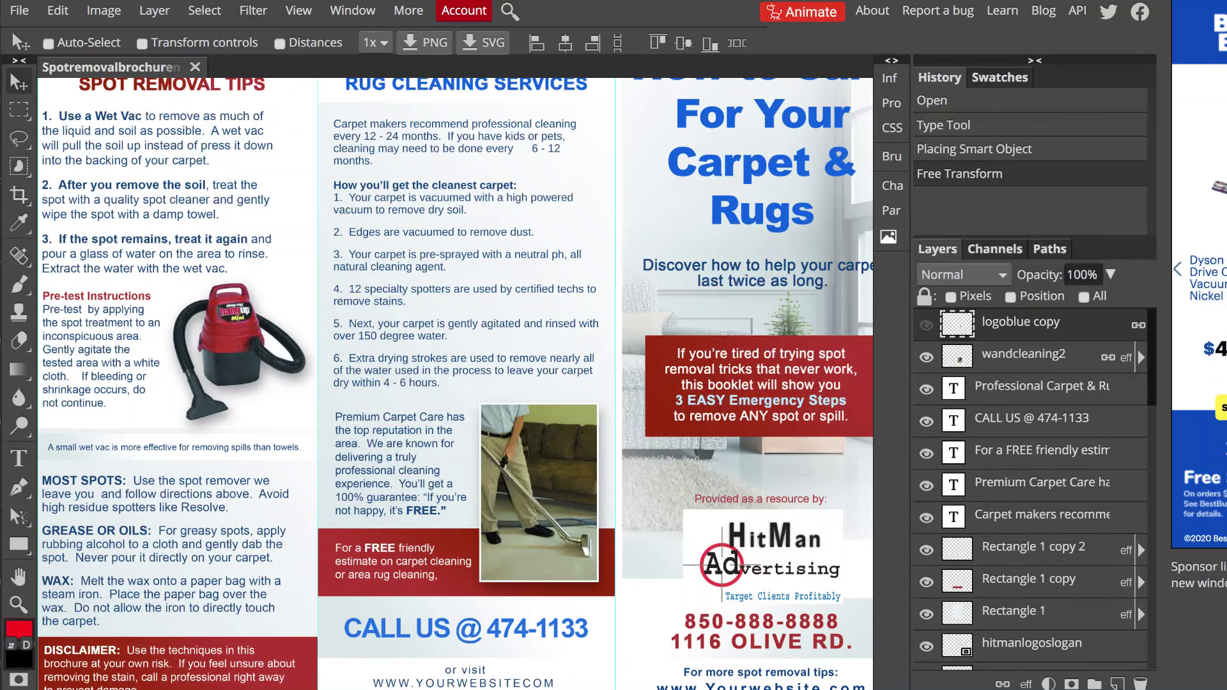
pyautogui.click(138, 1)
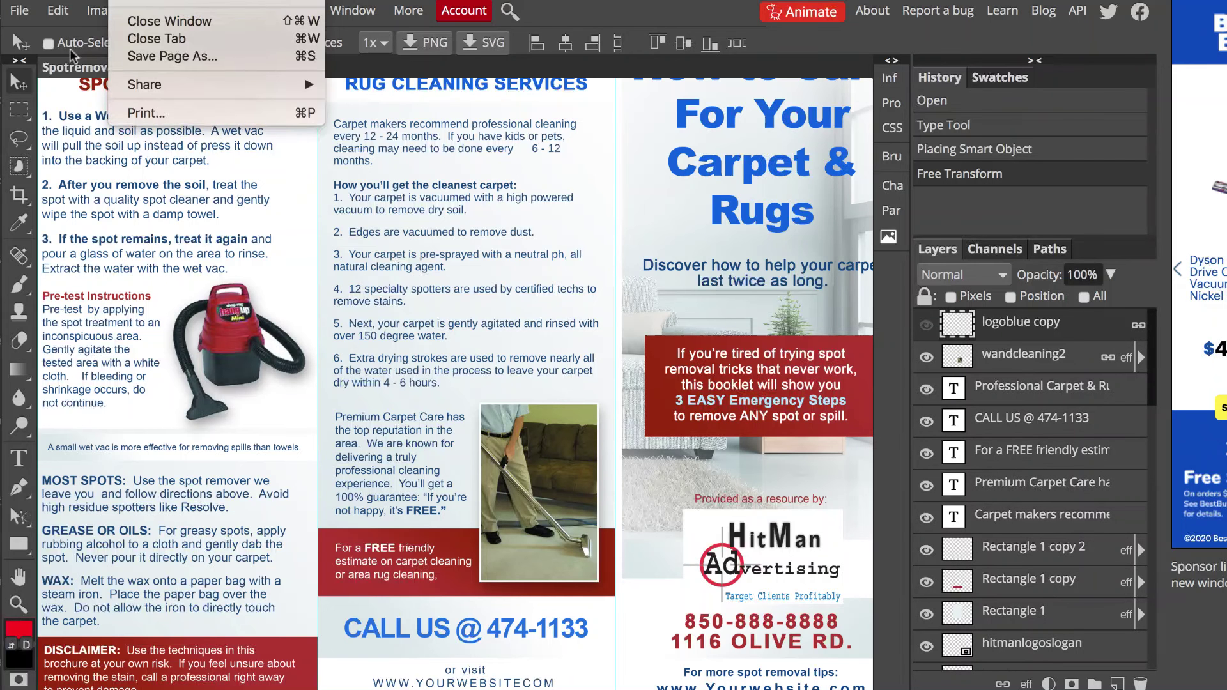
pyautogui.click(19, 19)
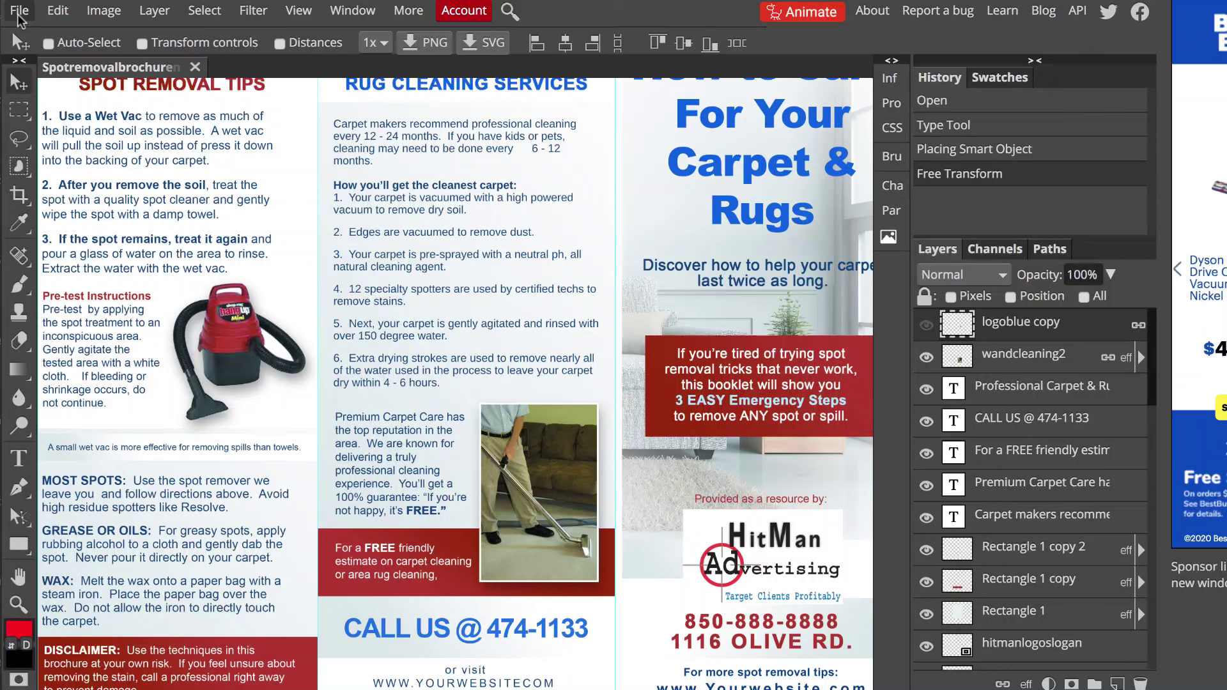
# Place hitmanlogoslogan.jpg onto the carpet-cleaning photo and scale it down.
pyautogui.click(19, 13)
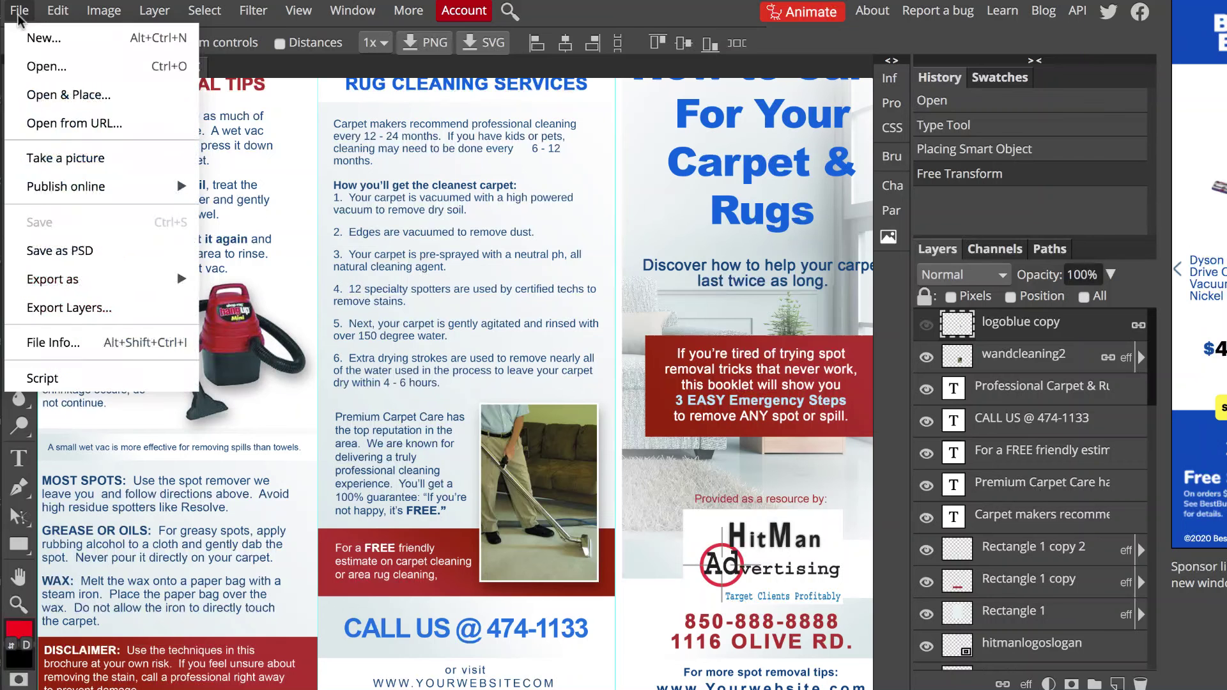
pyautogui.click(64, 96)
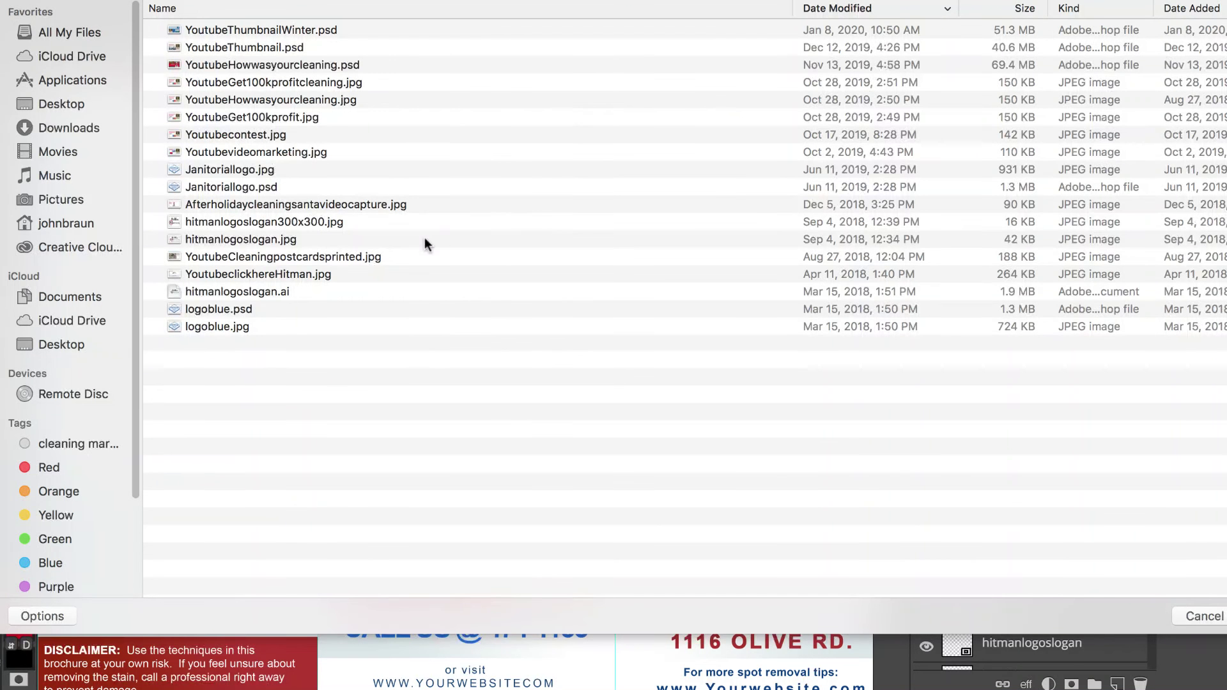
pyautogui.doubleClick(271, 239)
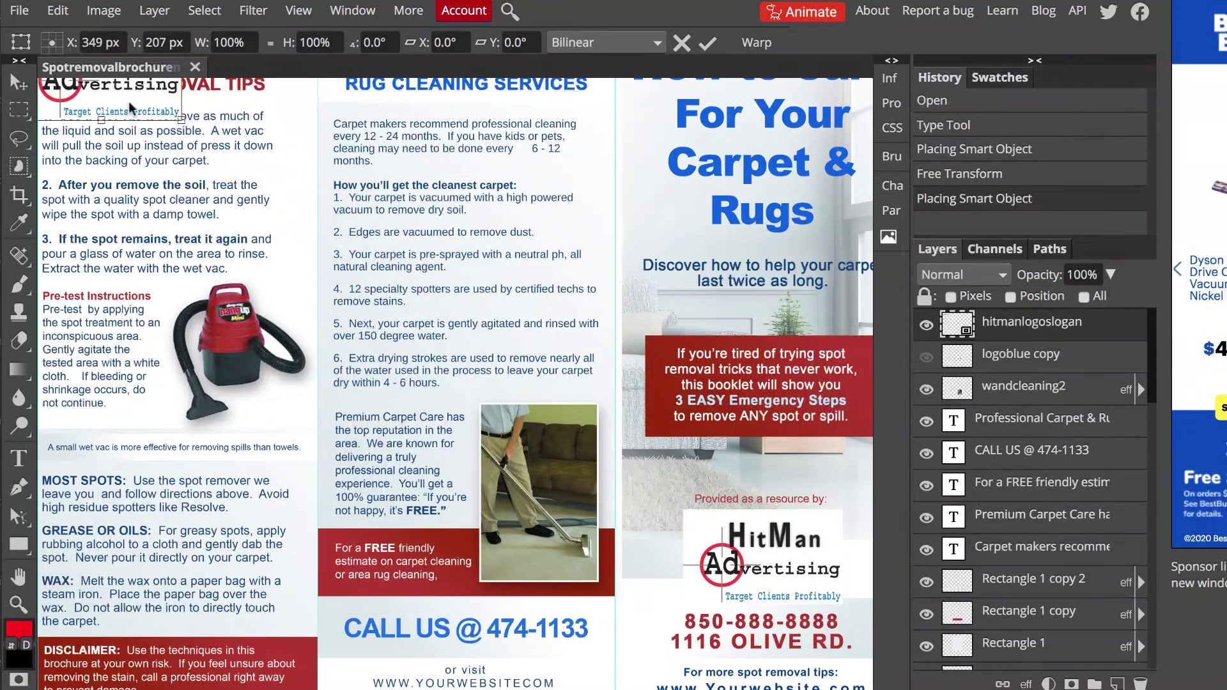
pyautogui.moveTo(127, 94); pyautogui.dragTo(573, 483)
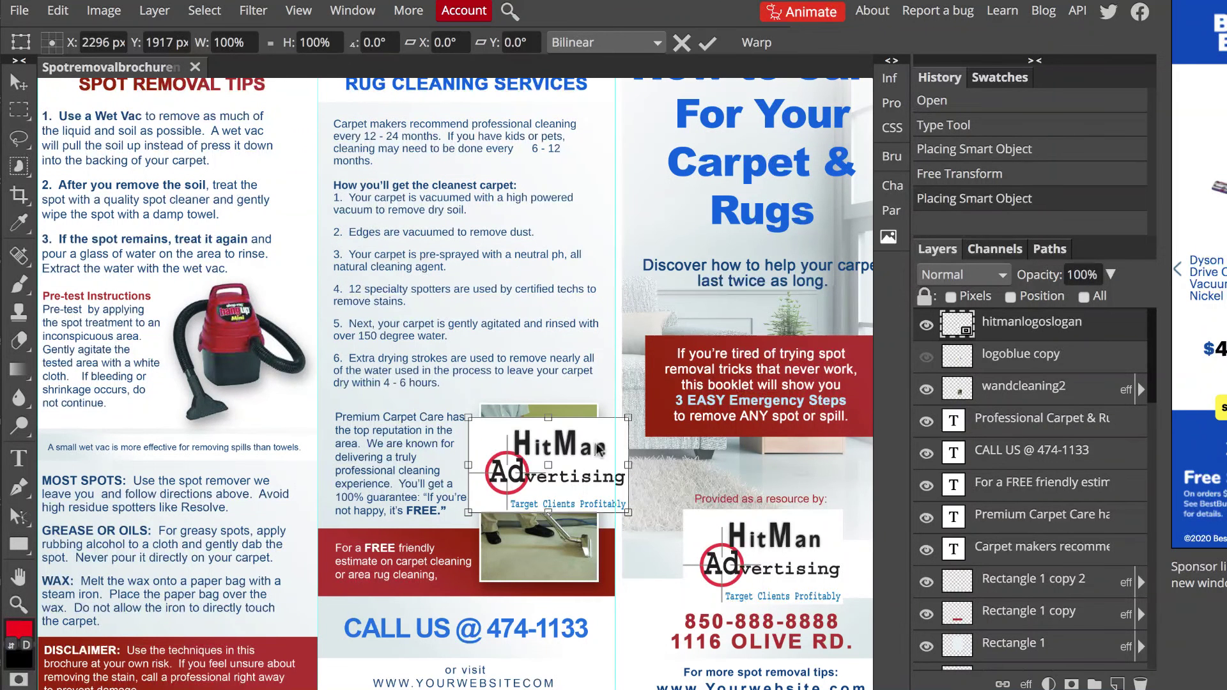
pyautogui.moveTo(631, 417); pyautogui.dragTo(589, 434)
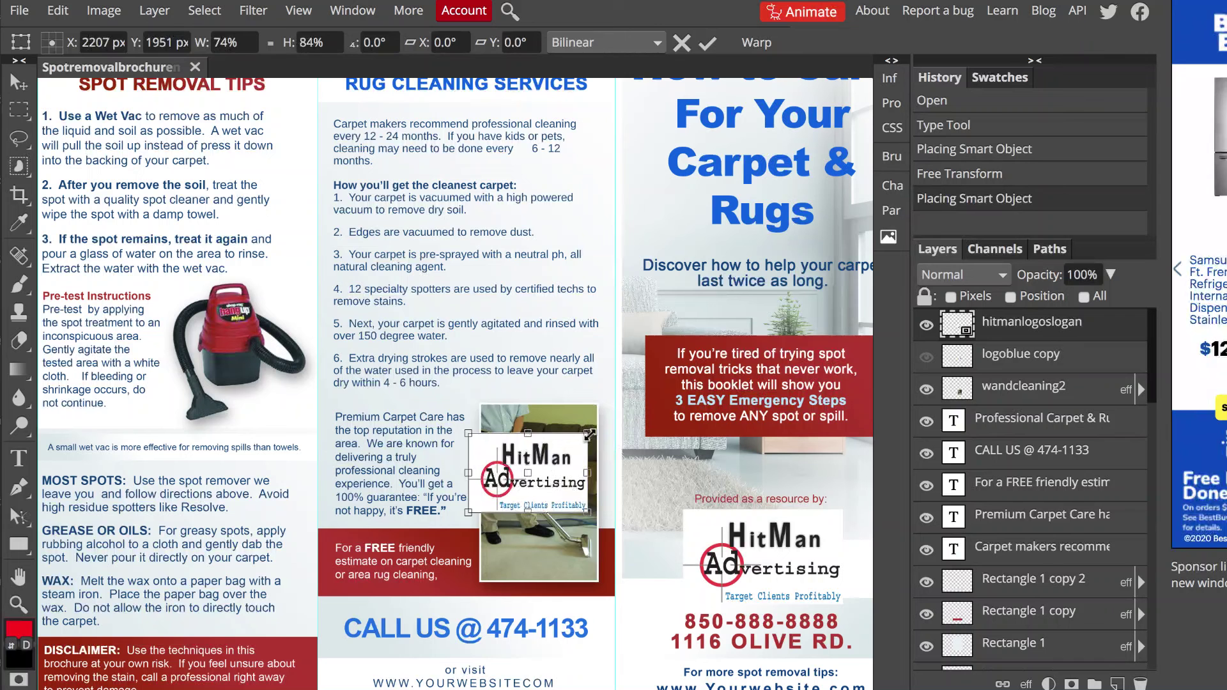
# Place another hitmanlogoslogan.jpg in the photo's top-right corner, scaled to about 52%, and commit it.
pyautogui.press('Return')
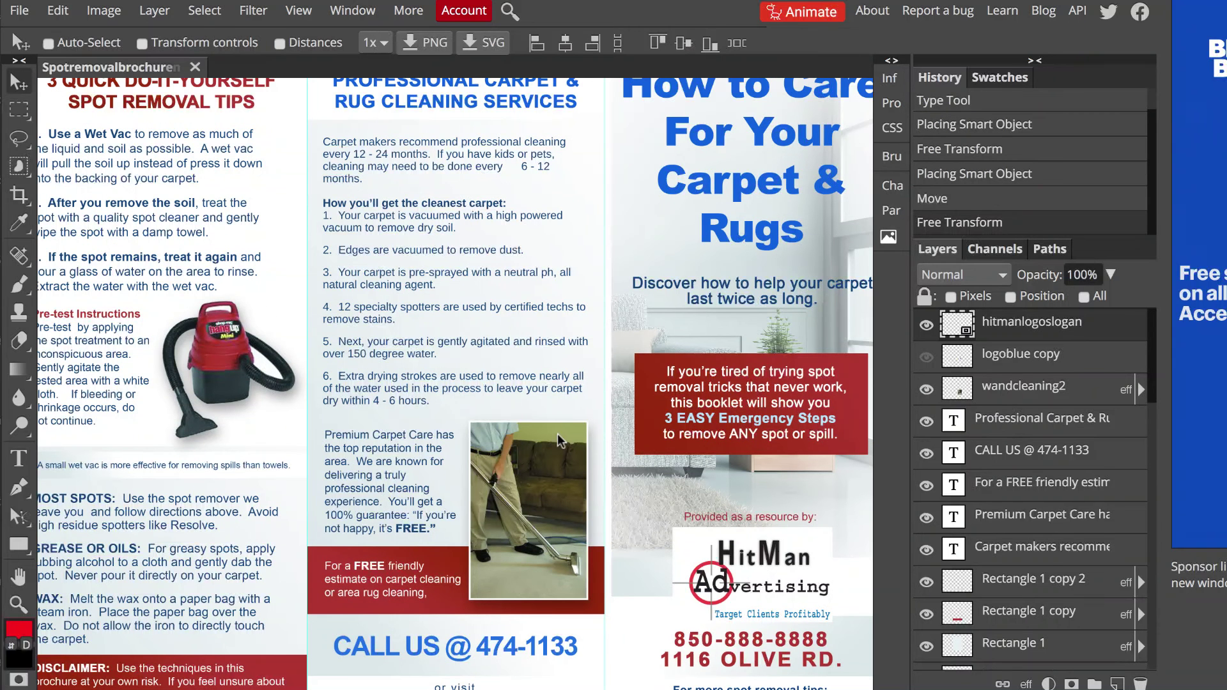
pyautogui.click(19, 11)
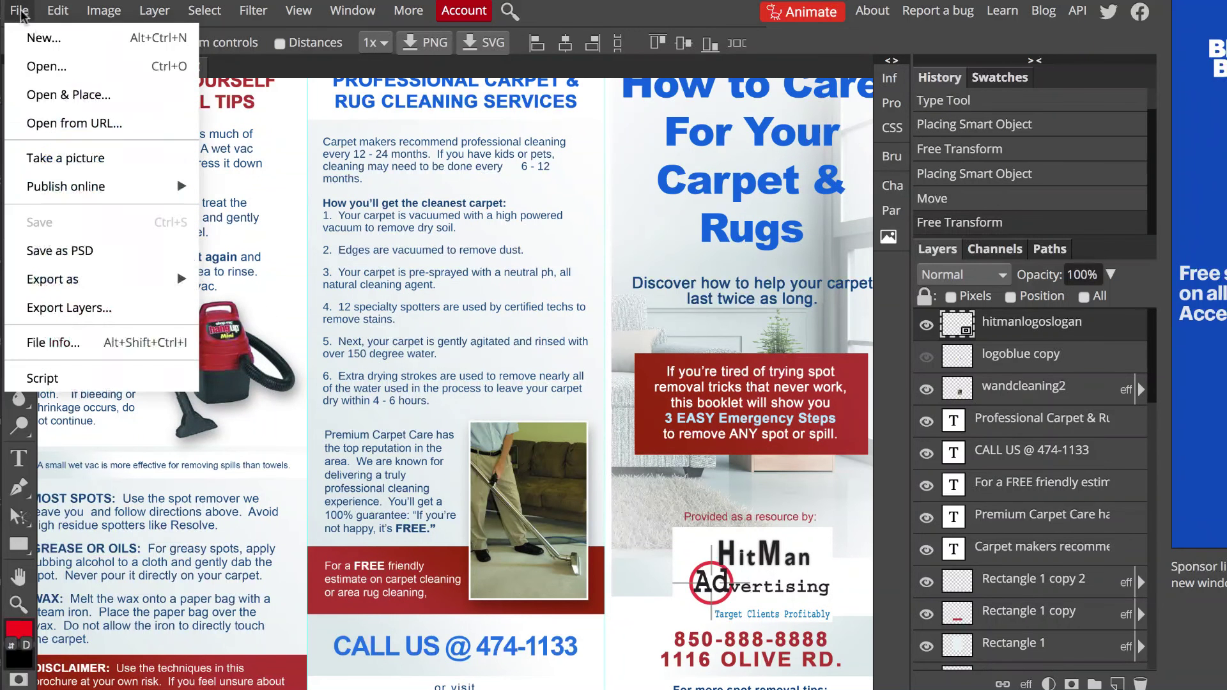
pyautogui.click(63, 95)
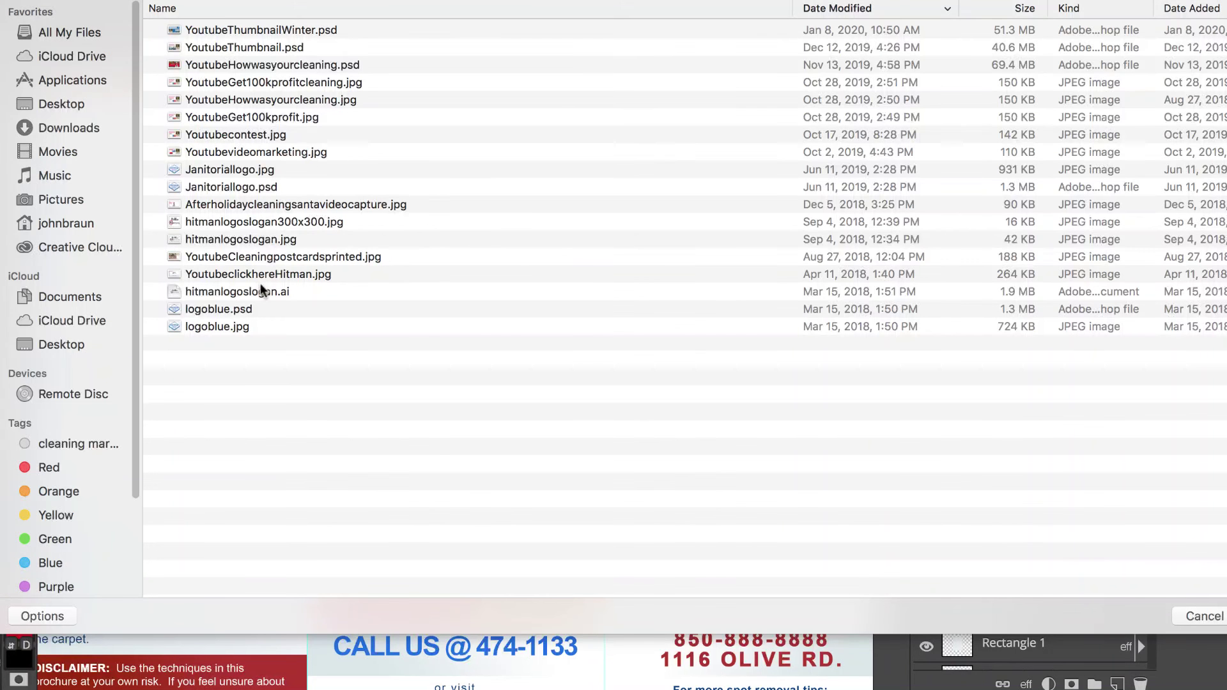
pyautogui.doubleClick(268, 239)
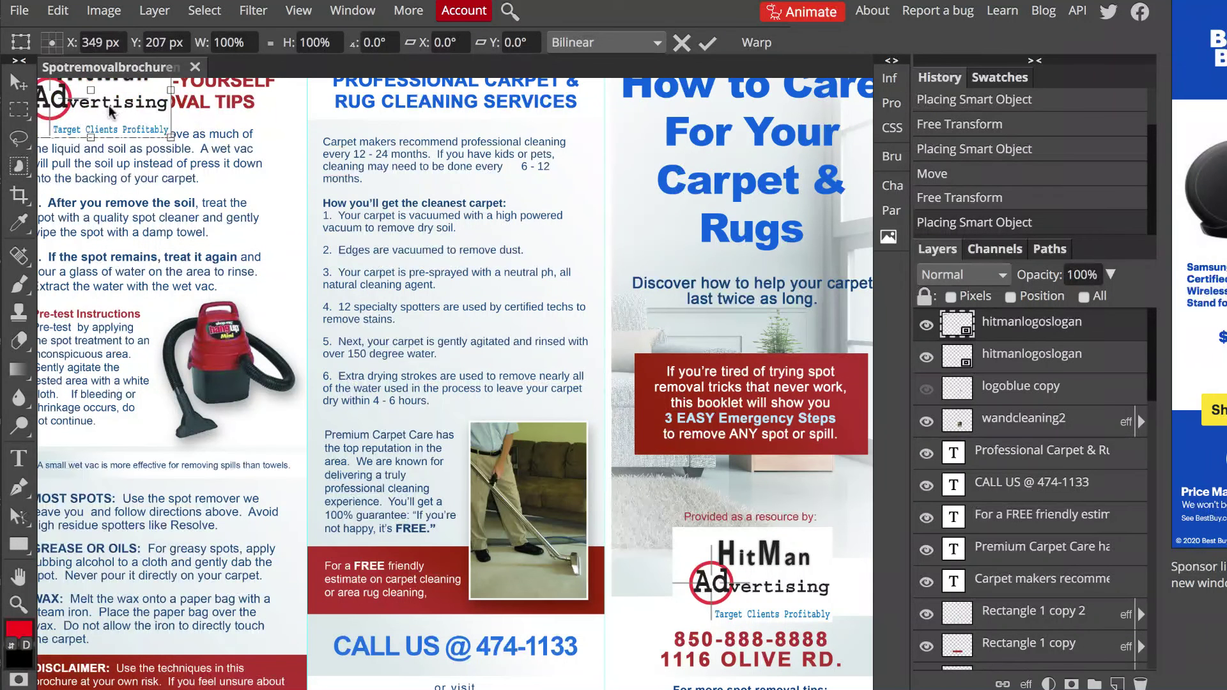
pyautogui.moveTo(107, 110); pyautogui.dragTo(540, 484)
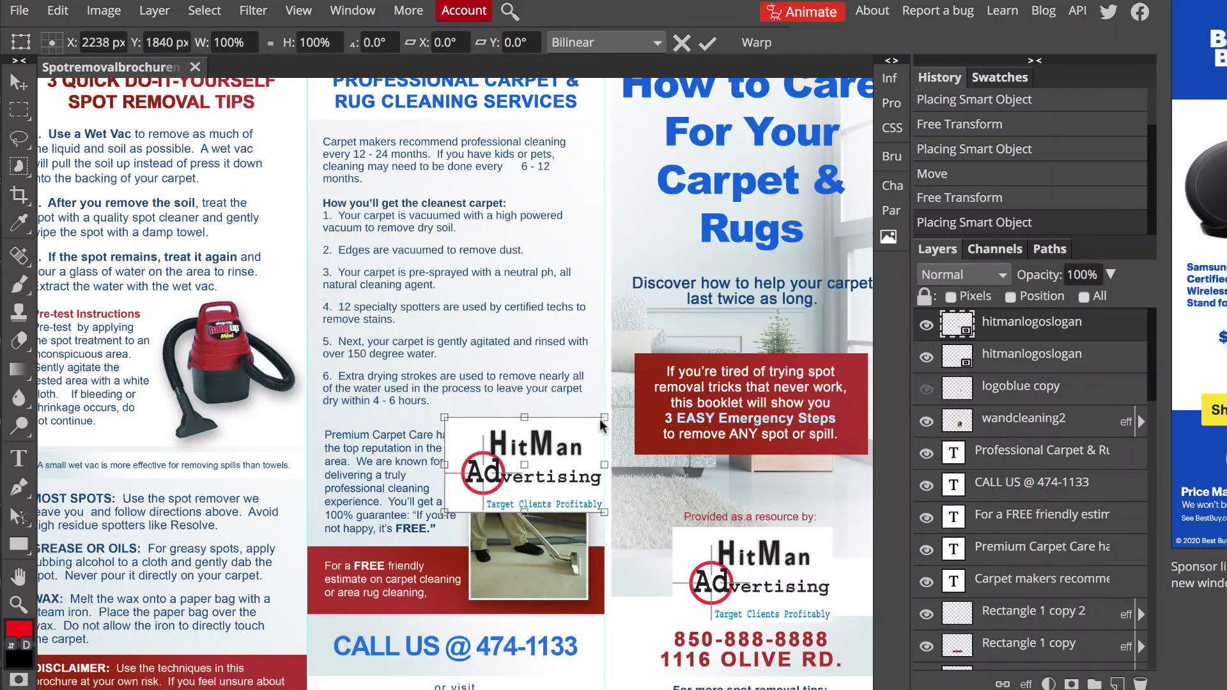
pyautogui.moveTo(606, 419); pyautogui.dragTo(576, 437)
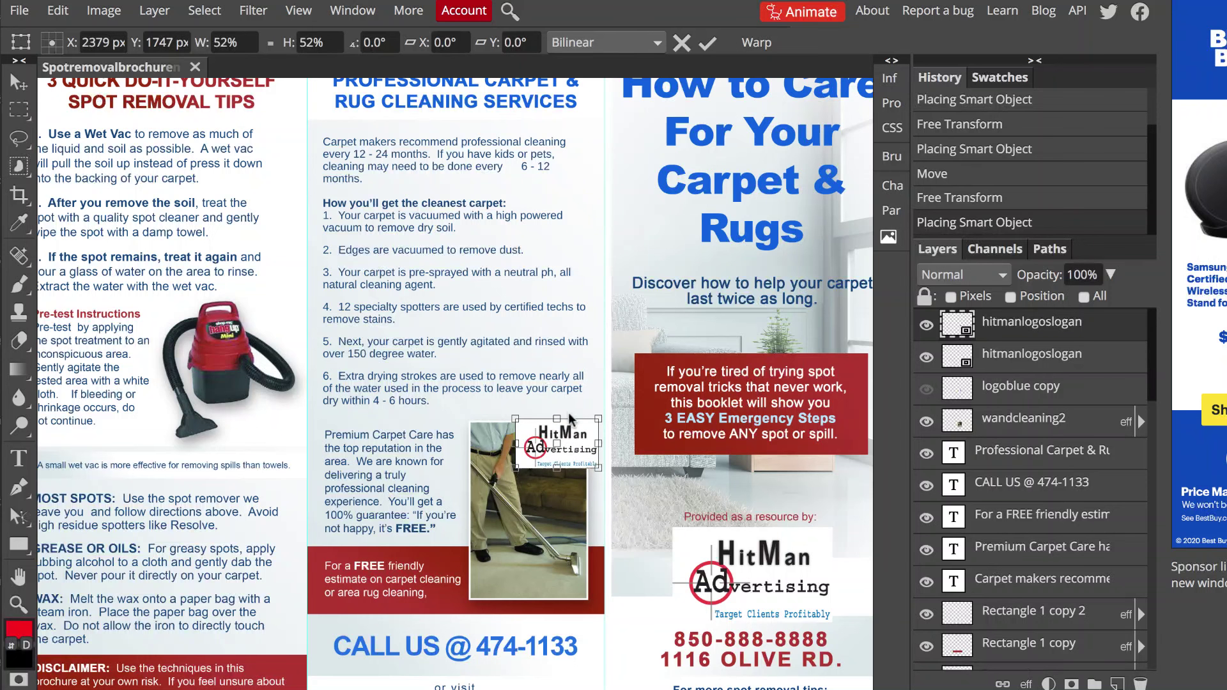
pyautogui.click(18, 85)
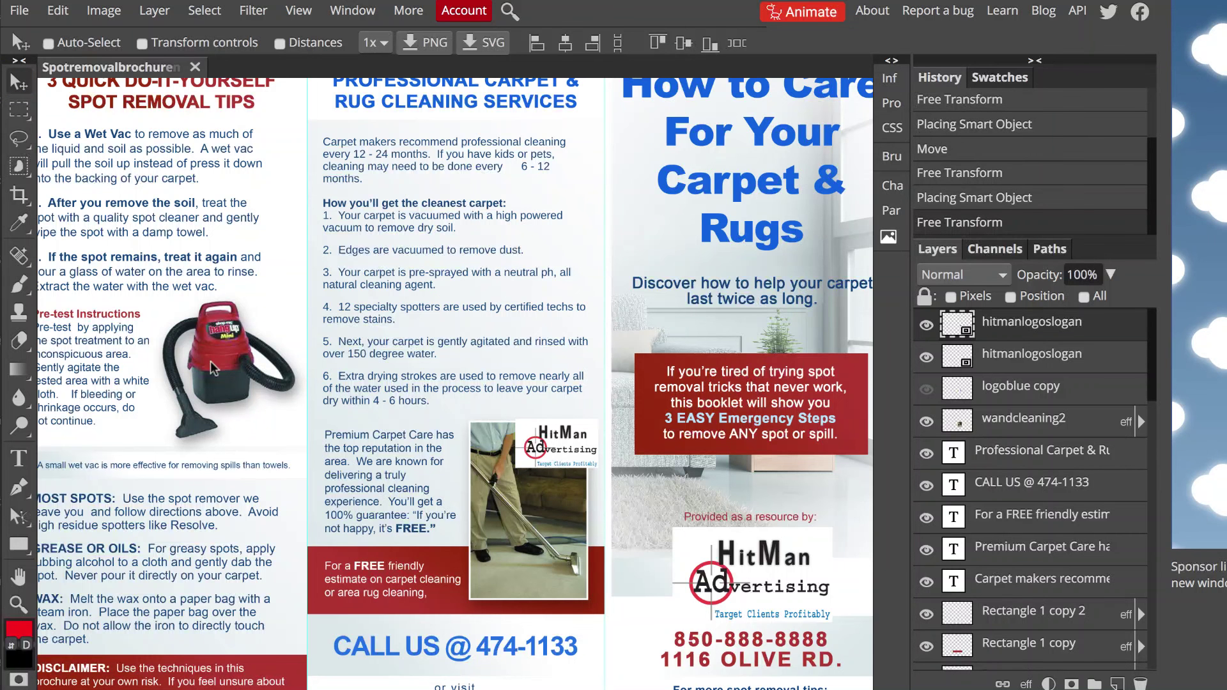
# Add the test string 'alkjfadfsdfadf' after 'remove stains.' in step 4 of the 'Carpet makers recommend' text and commit it.
pyautogui.click(19, 459)
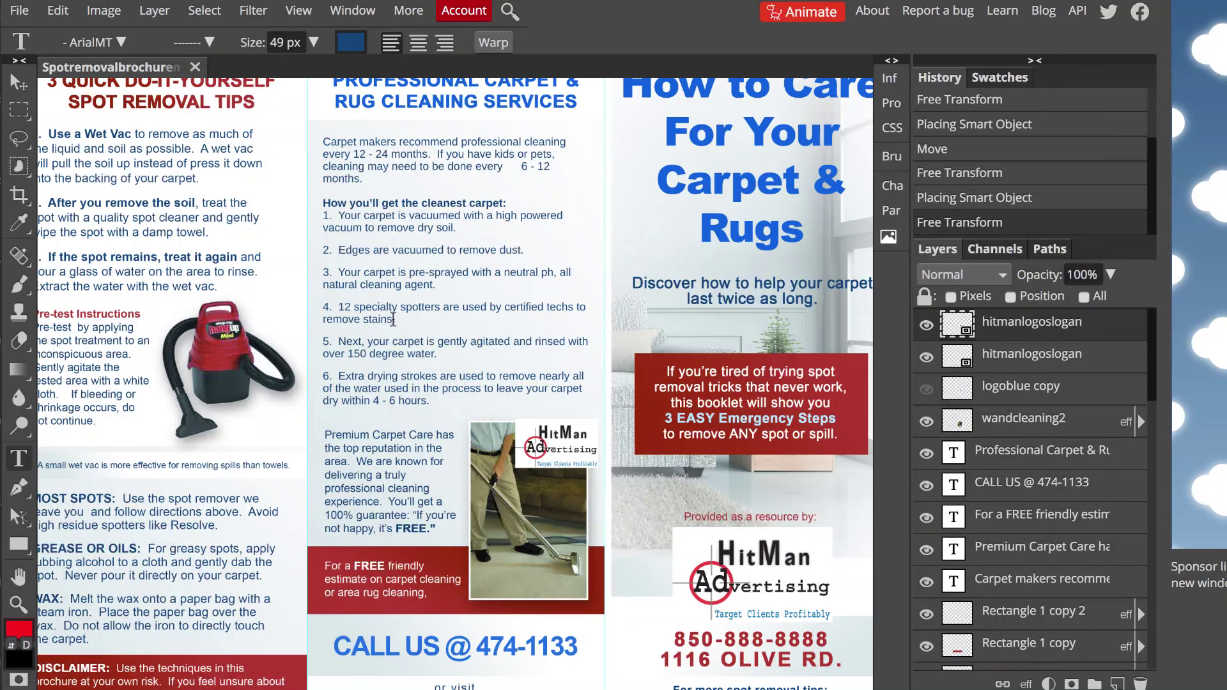
pyautogui.click(396, 319)
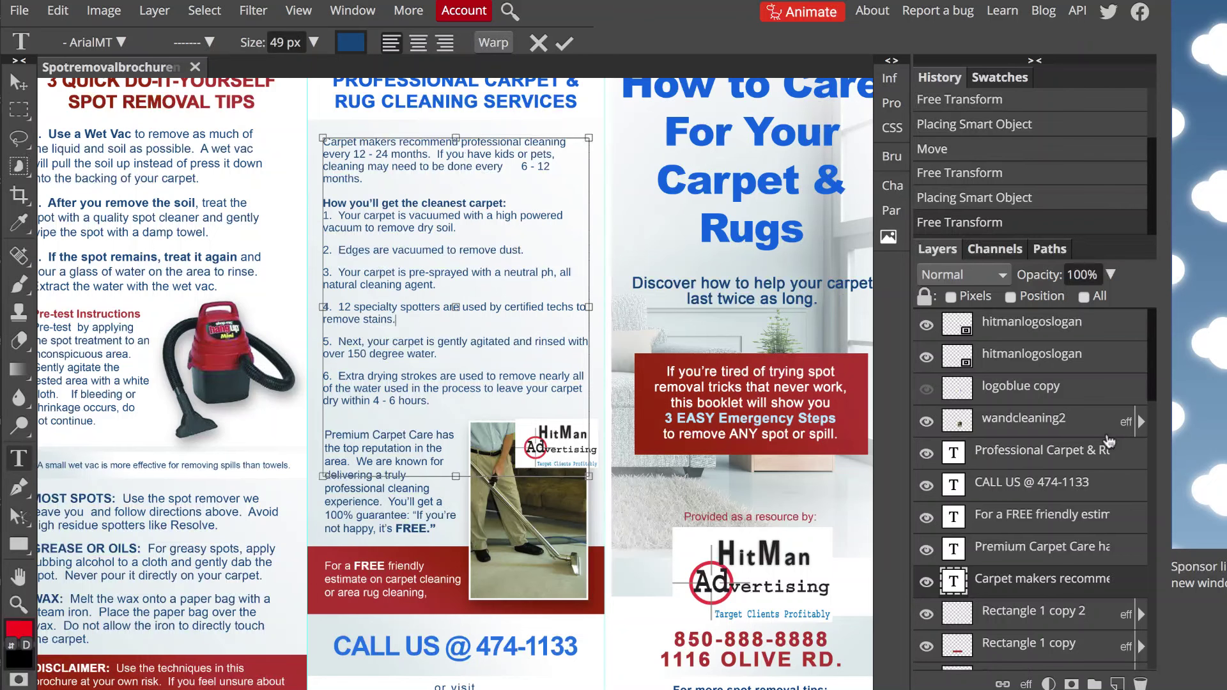
pyautogui.scroll(-1, 1068, 553)
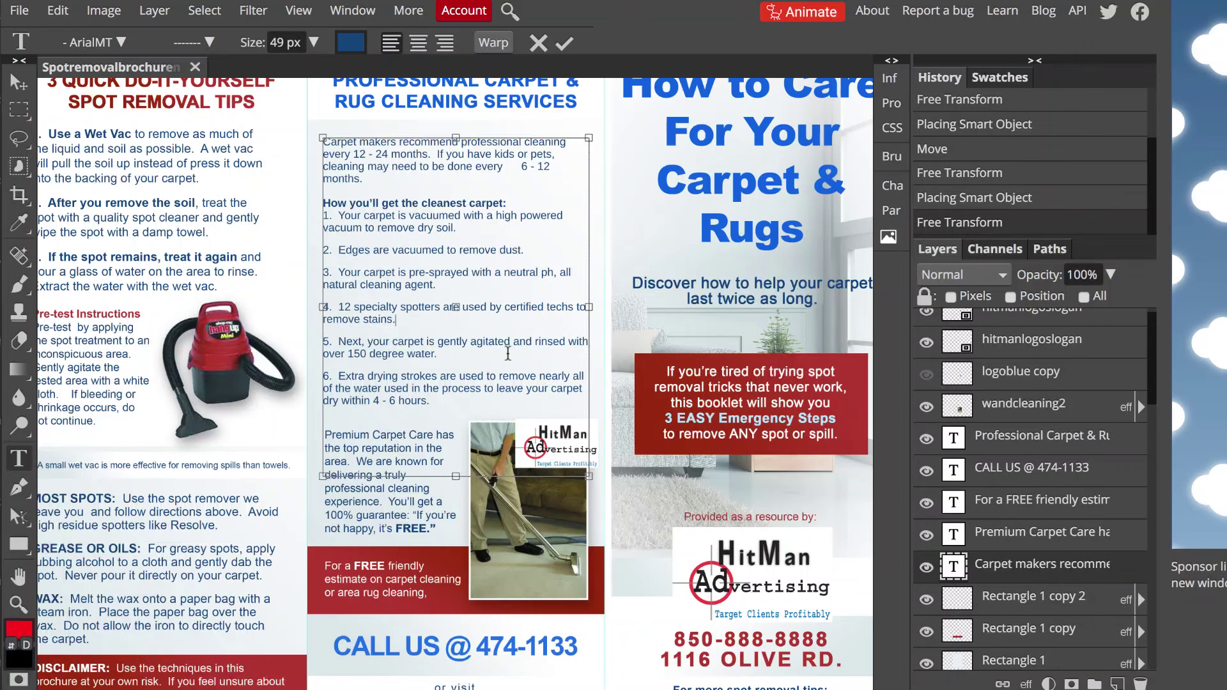
pyautogui.scroll(-3, 1007, 518)
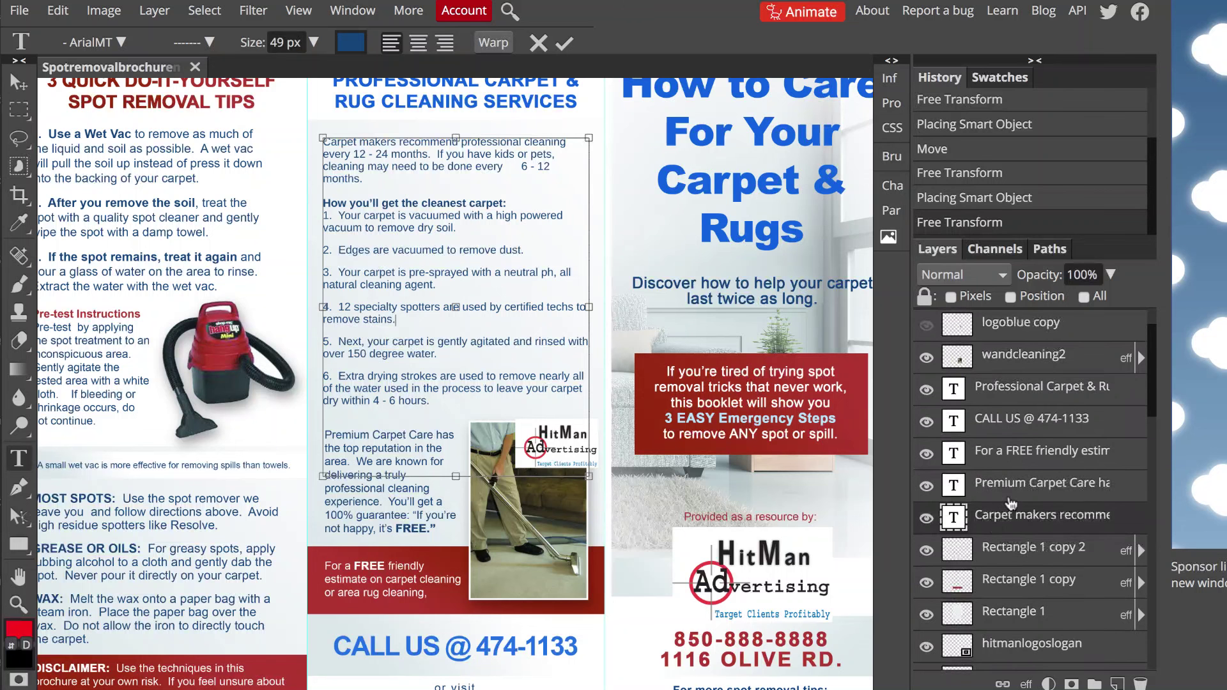
pyautogui.scroll(4, 1049, 451)
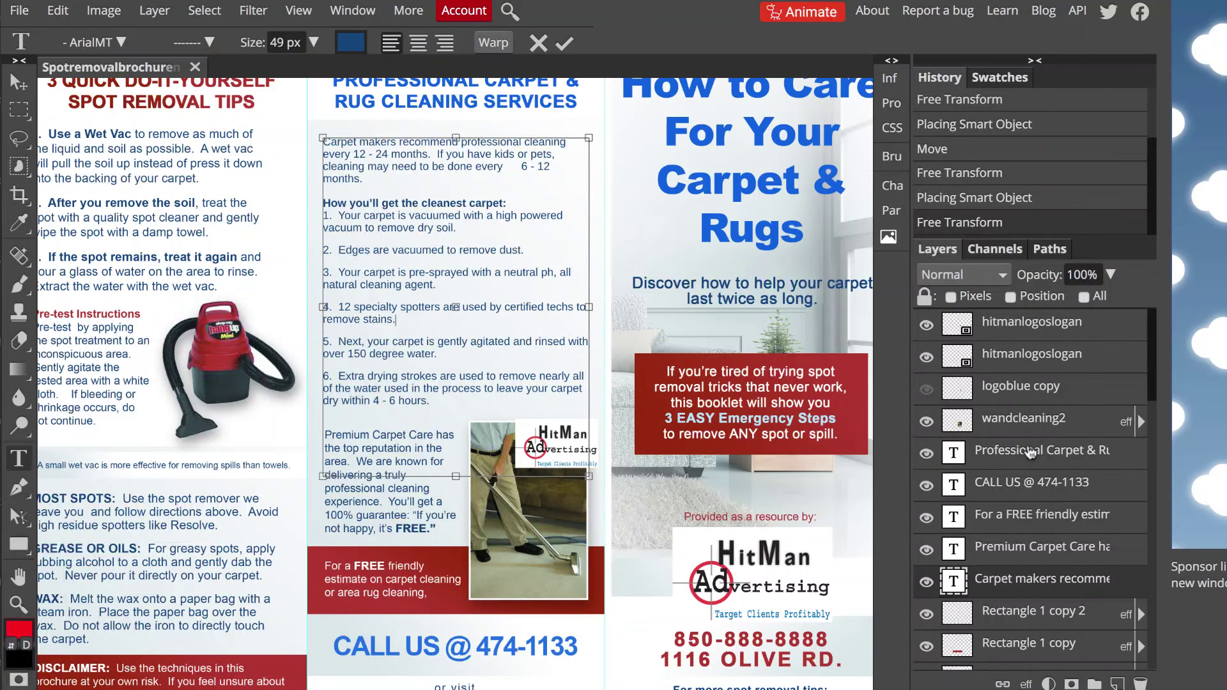
pyautogui.scroll(-2, 1031, 453)
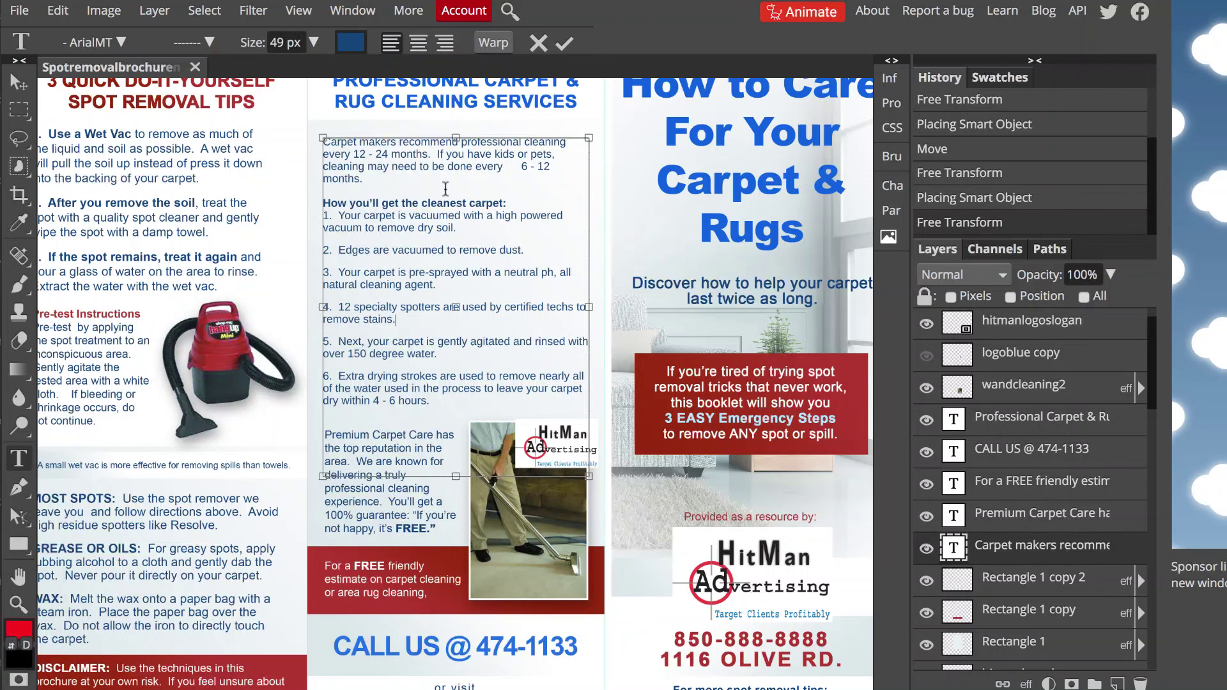
pyautogui.write('alkjfadfsdfadffsfsdf')
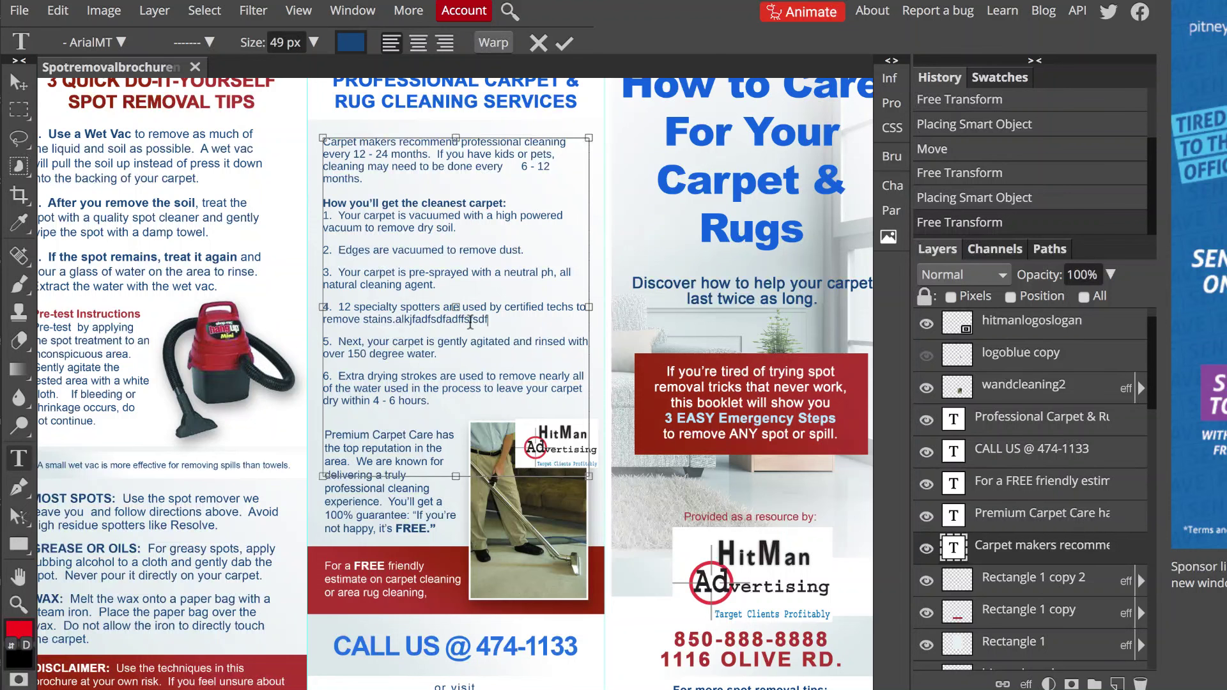
pyautogui.click(482, 331)
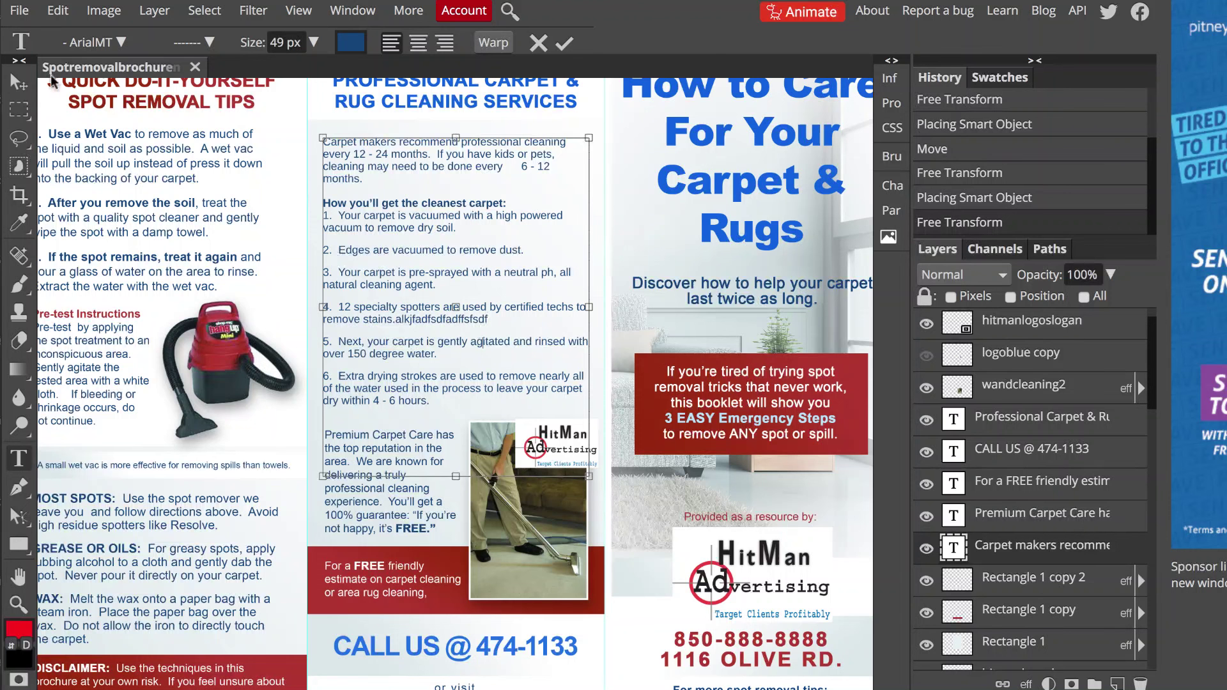
pyautogui.click(15, 84)
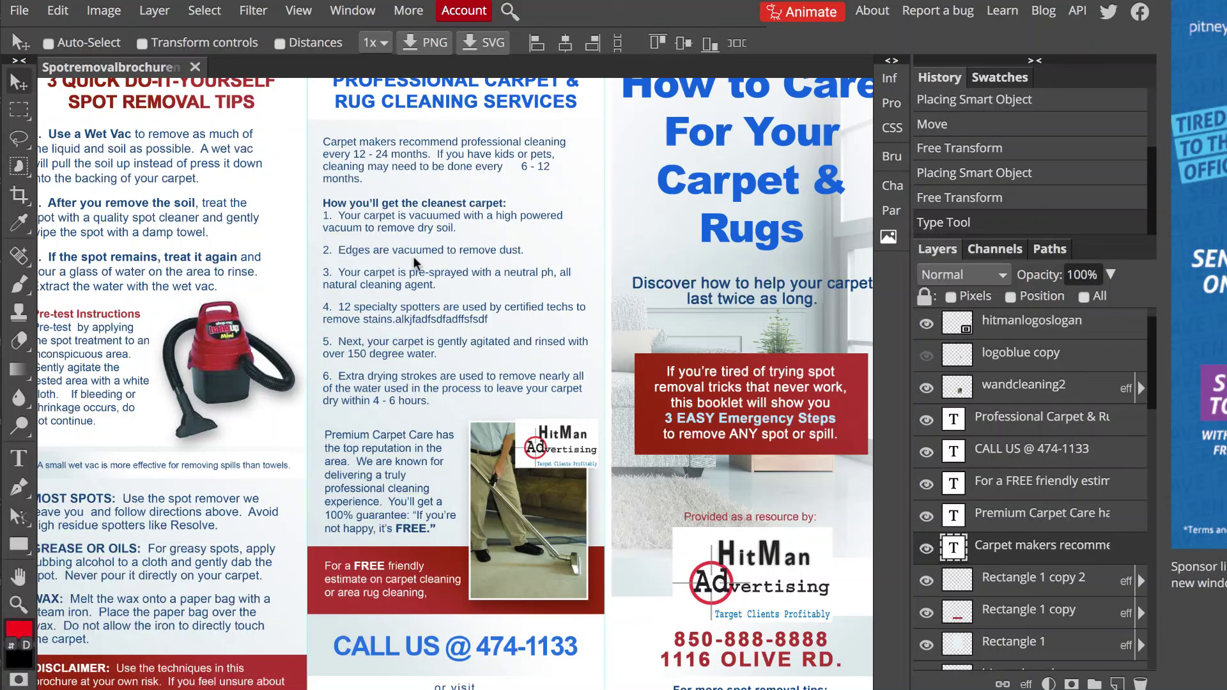
# Make and commit a text edit in the left panel's '1. Use a Wet Vac' tips paragraph.
pyautogui.click(18, 461)
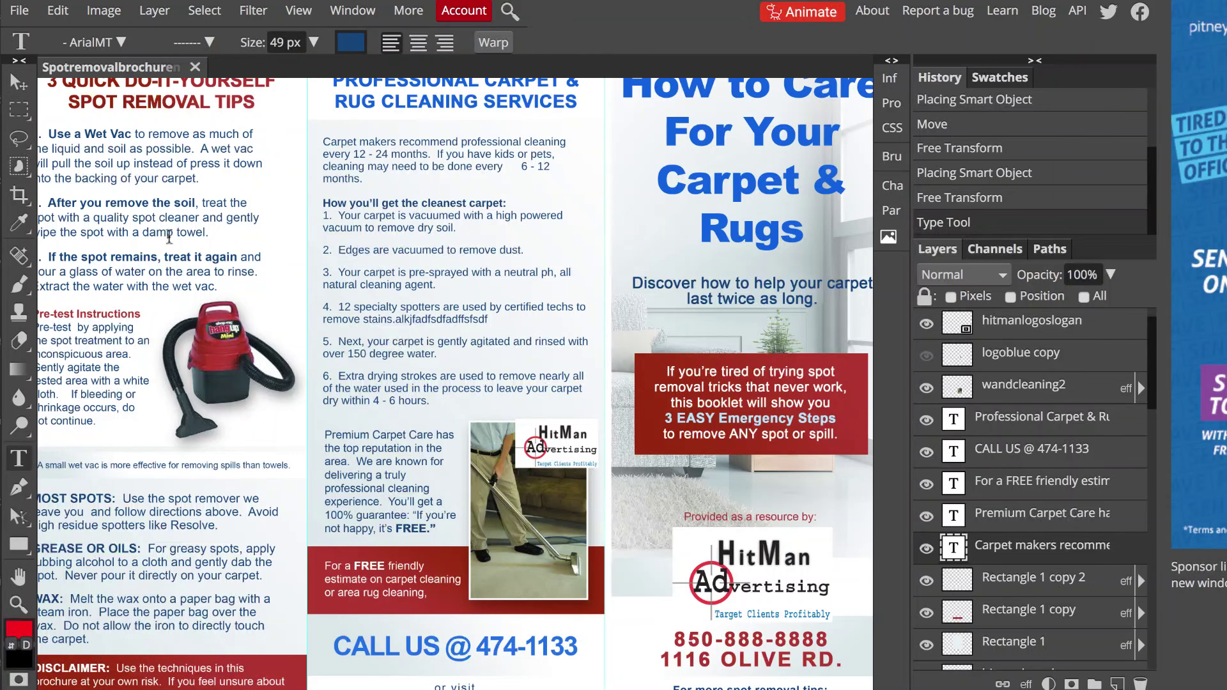
pyautogui.click(170, 236)
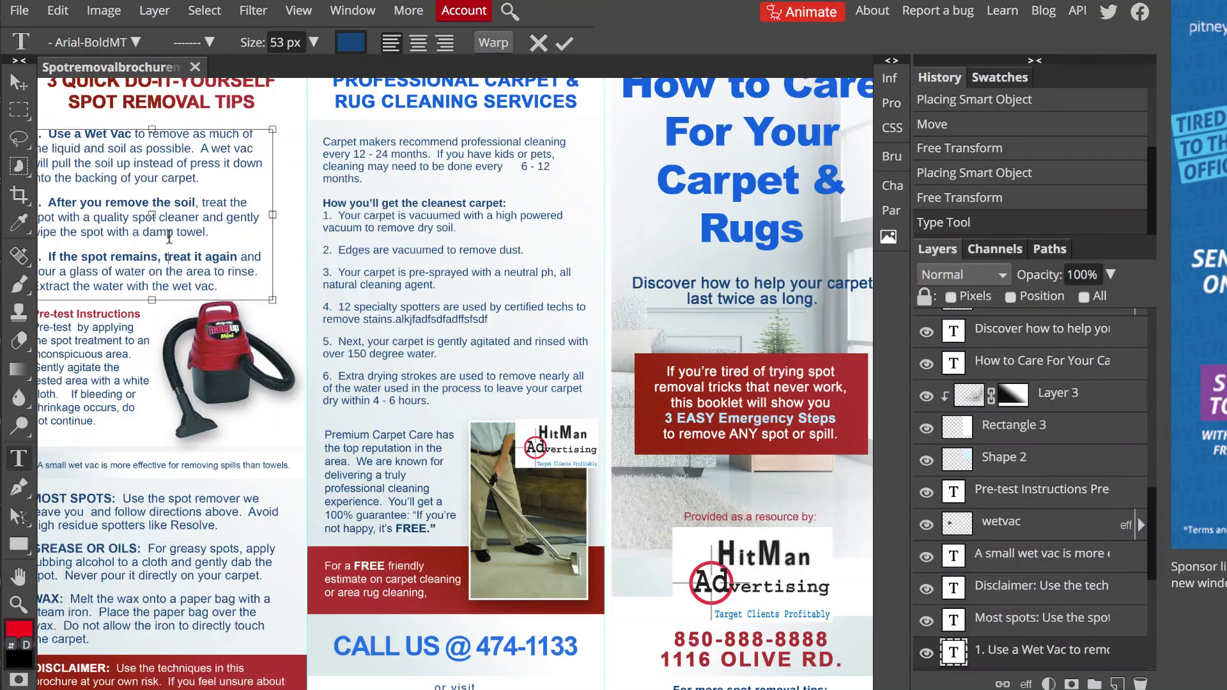
pyautogui.hscroll(-3, 169, 237)
pyautogui.scroll(3, 169, 236)
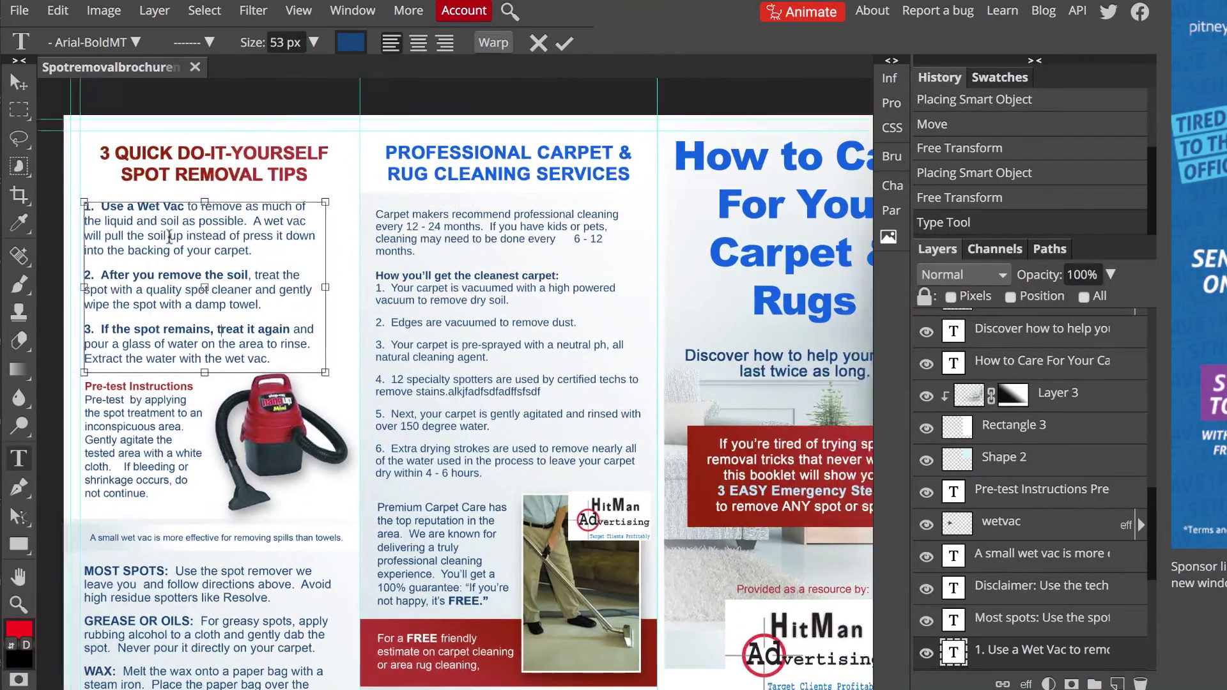
pyautogui.hscroll(-2, 170, 237)
pyautogui.scroll(-1, 169, 237)
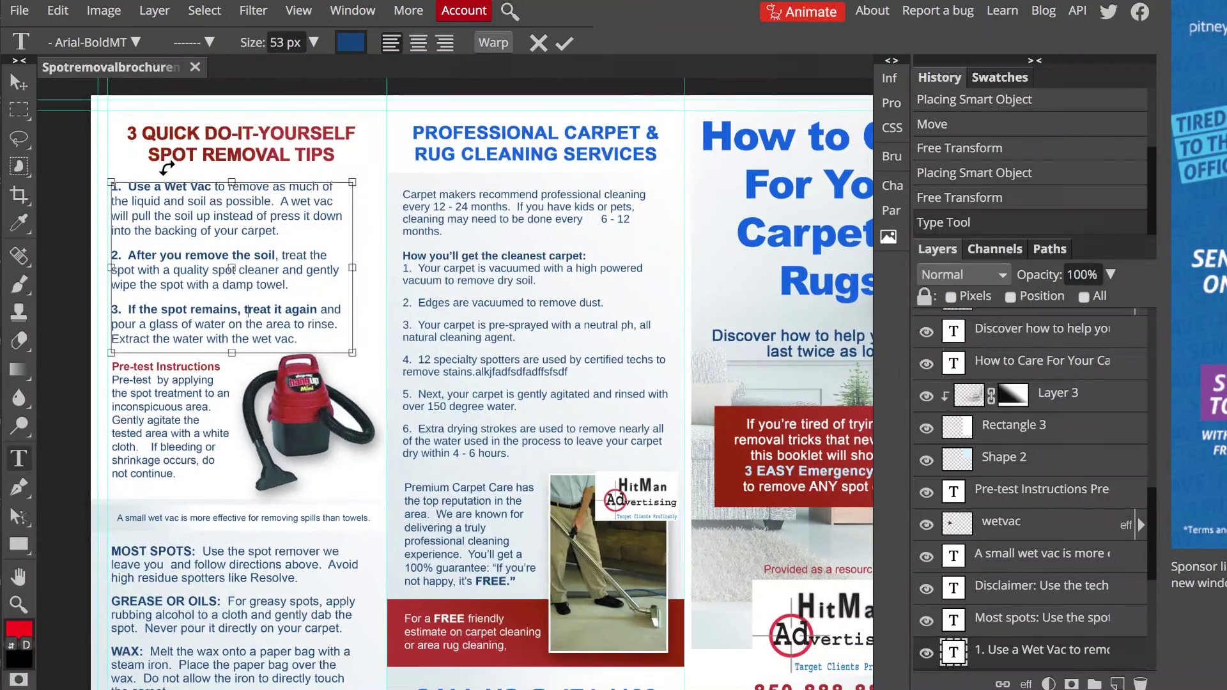
pyautogui.hscroll(2, 168, 167)
pyautogui.scroll(-1, 168, 167)
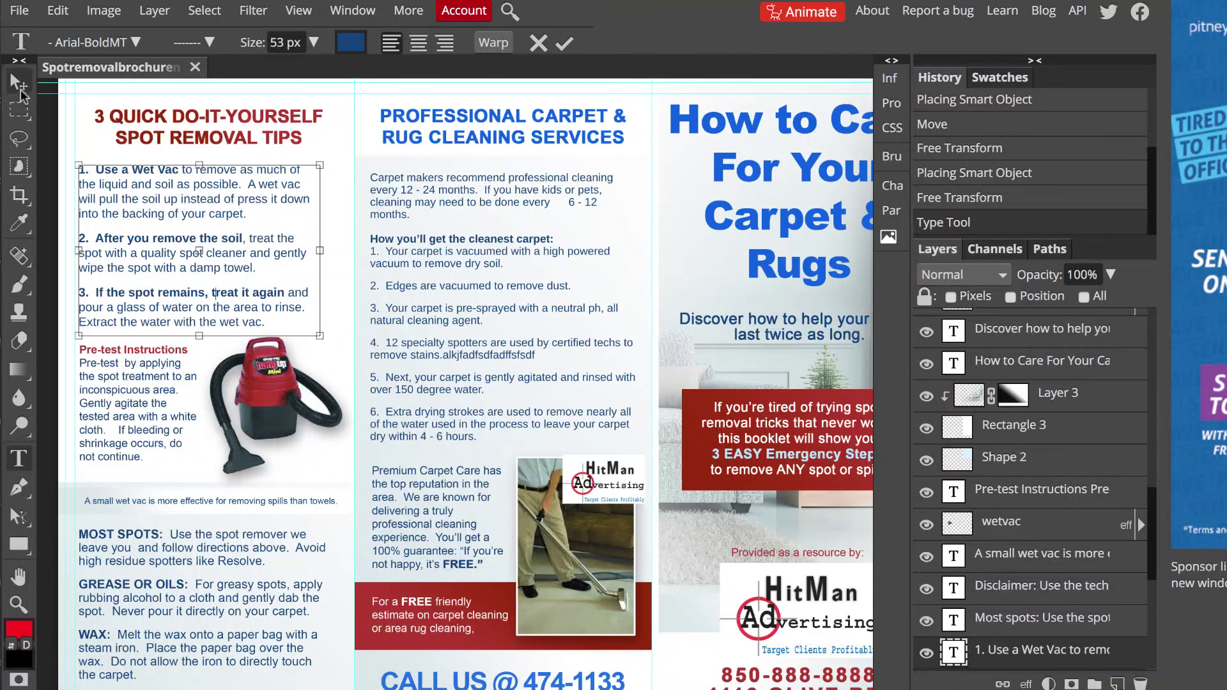
pyautogui.click(19, 90)
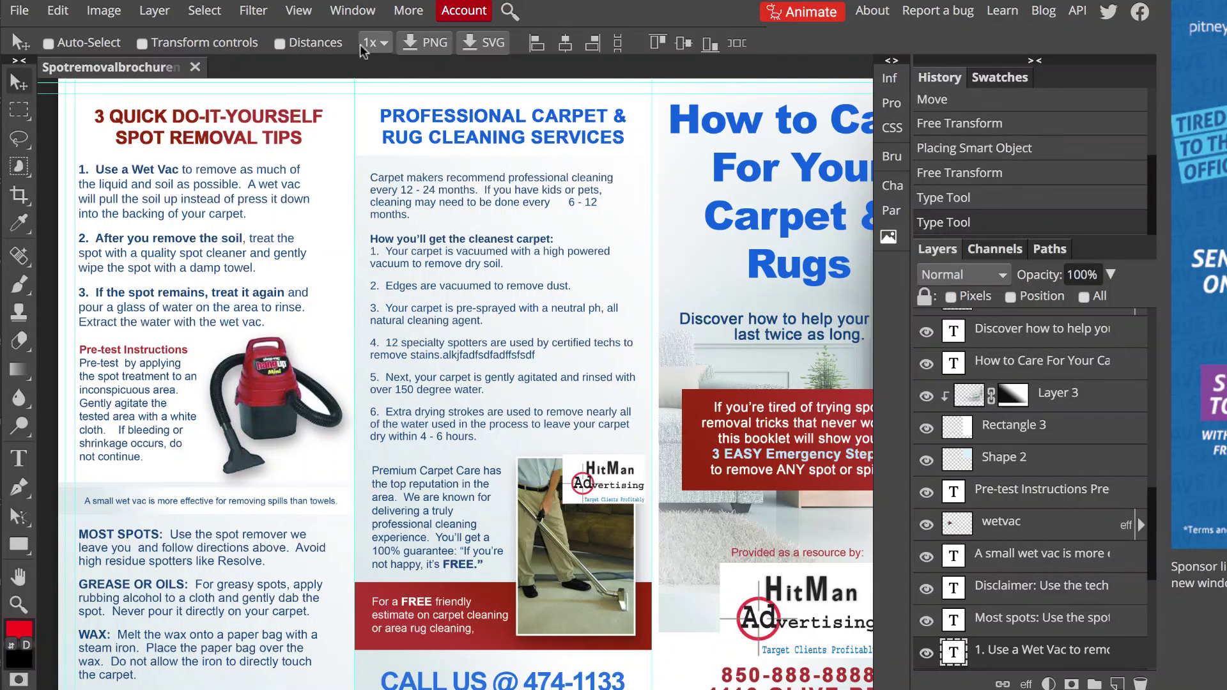
# Zoom in on the brochure and scroll to the spot-removal tips and services panels.
pyautogui.click(312, 17)
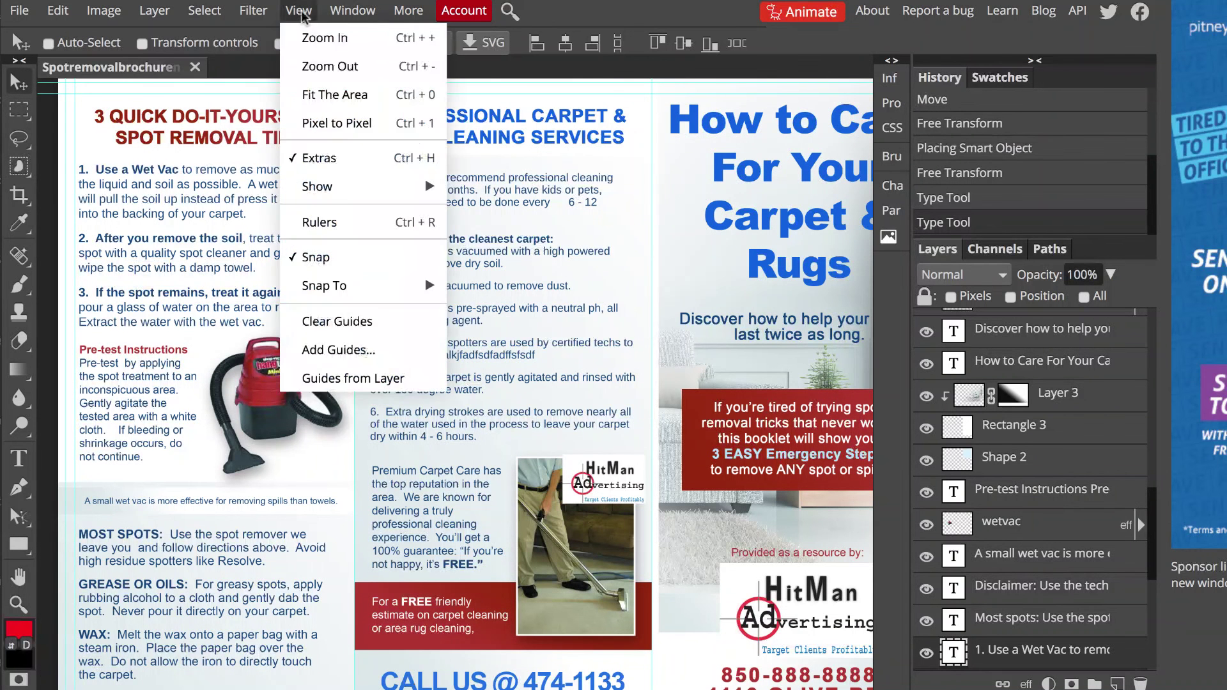
pyautogui.click(314, 46)
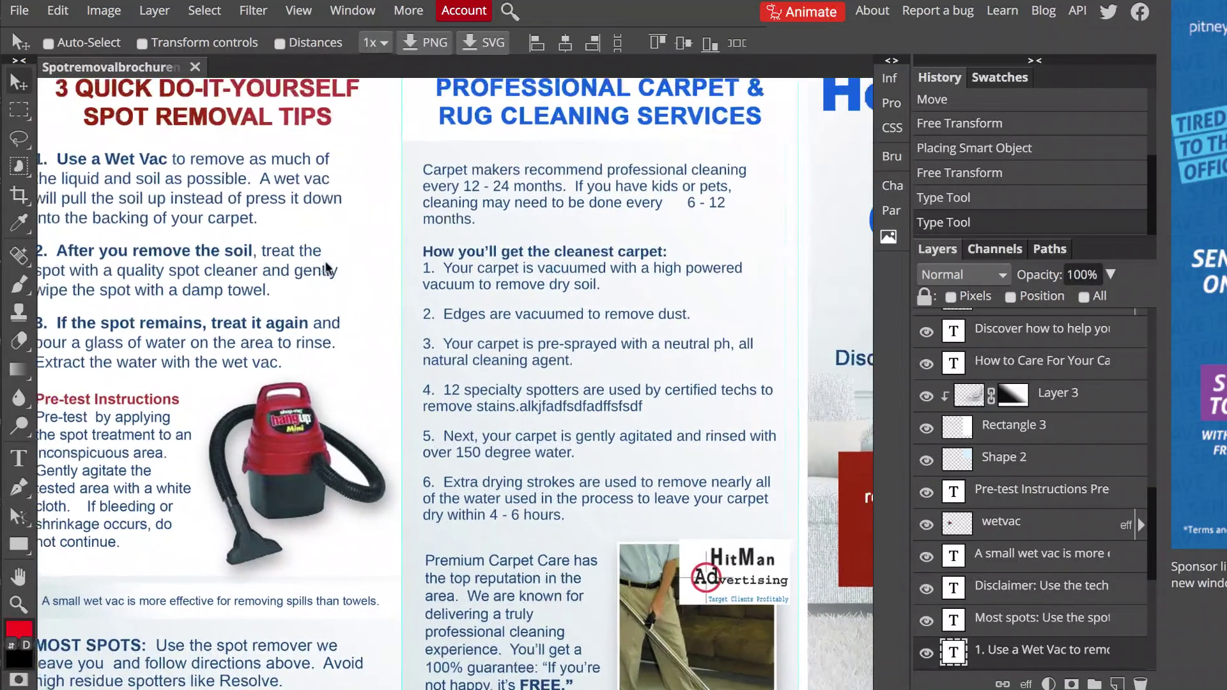
pyautogui.scroll(3, 325, 268)
pyautogui.hscroll(-2, 325, 267)
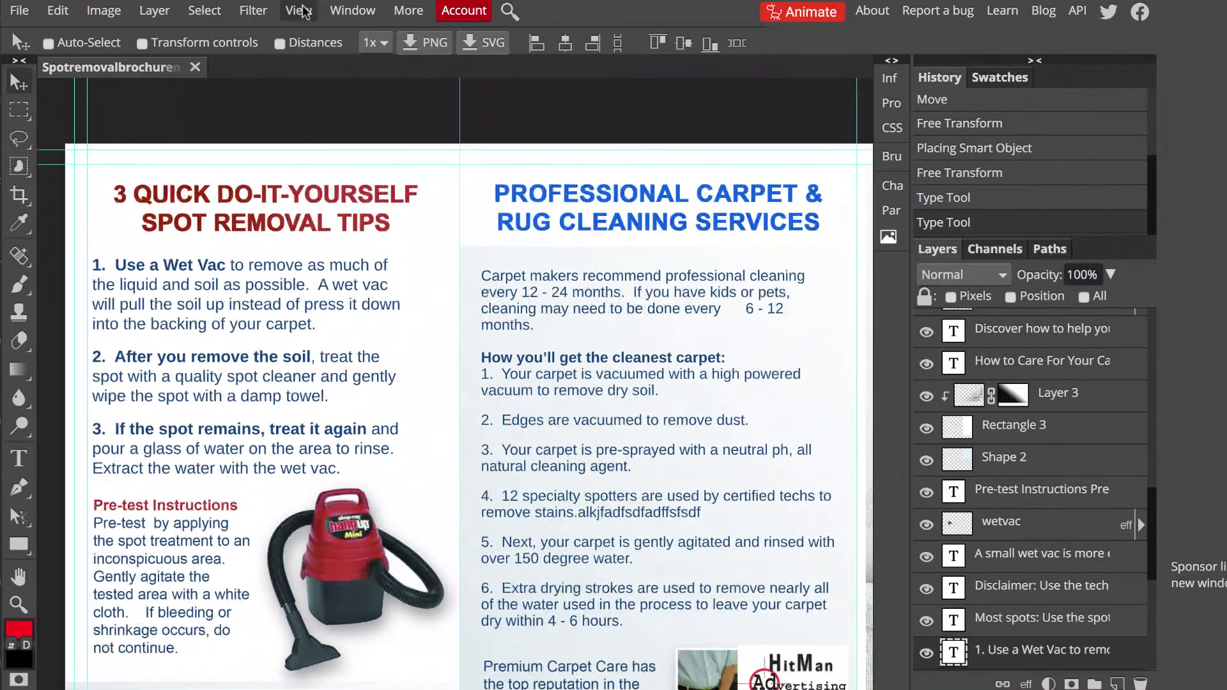
pyautogui.click(304, 13)
pyautogui.click(160, 305)
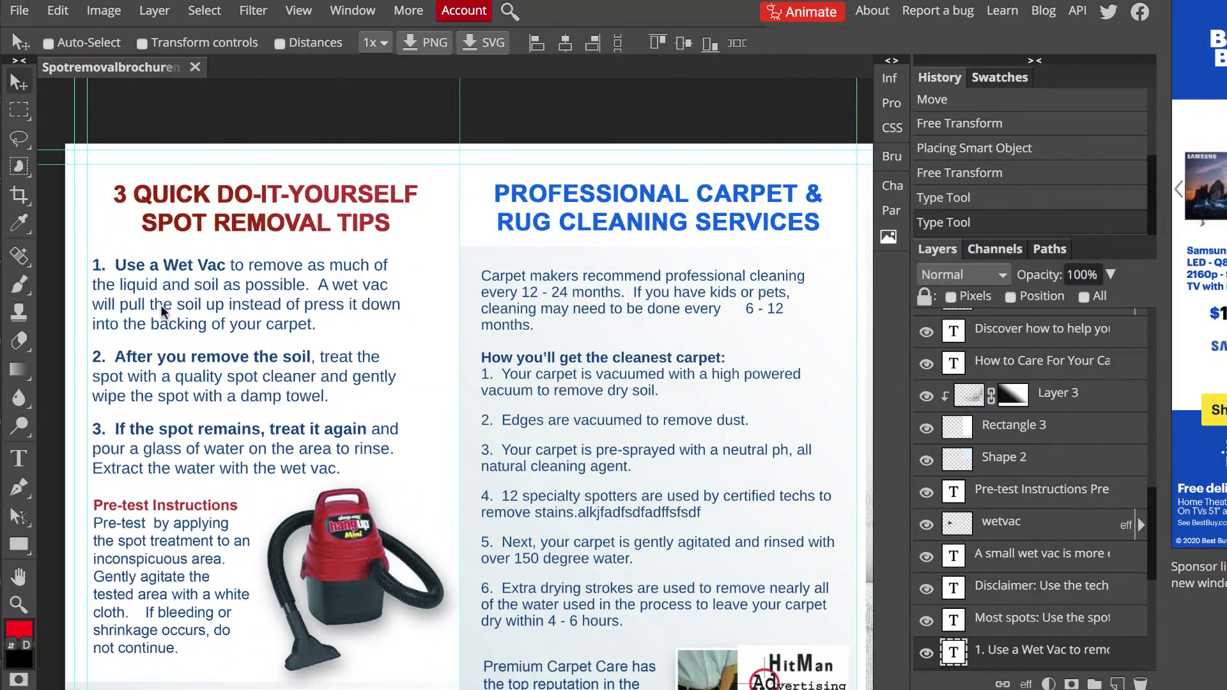
pyautogui.scroll(-3, 276, 362)
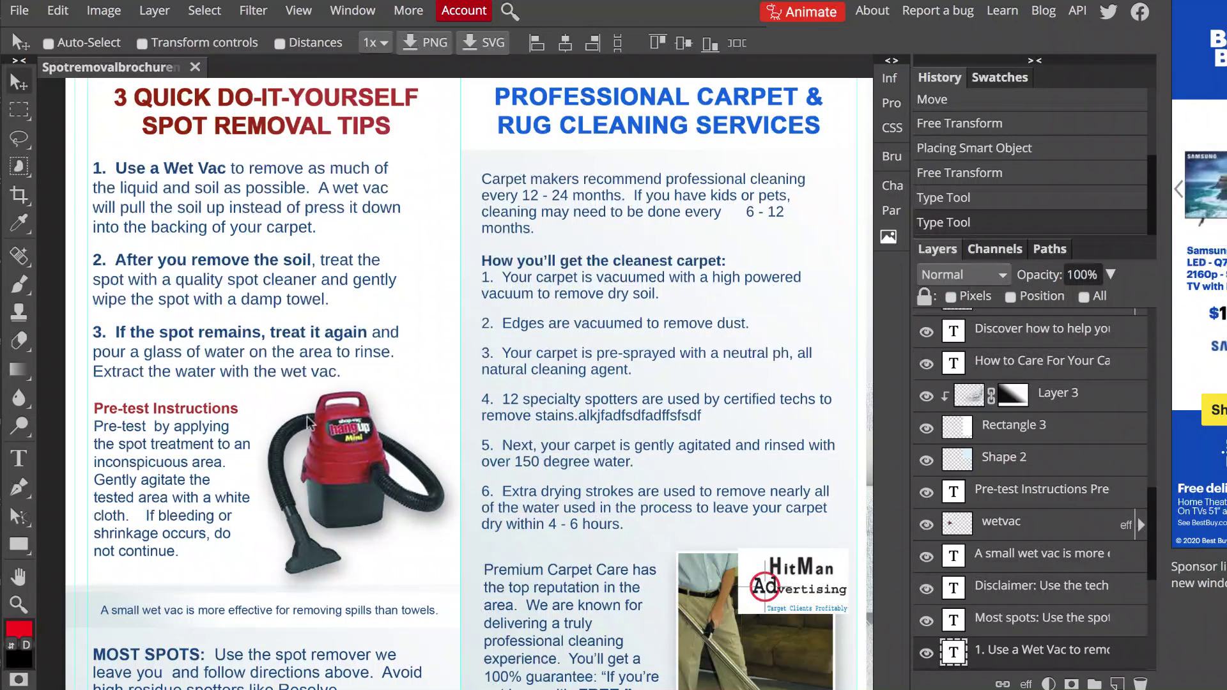
# Hide the wetvac layer and place hitmanlogoslogan.jpg in its spot beside the pre-test instructions.
pyautogui.keyDown('ctrl'); pyautogui.click(343, 432); pyautogui.keyUp('ctrl')
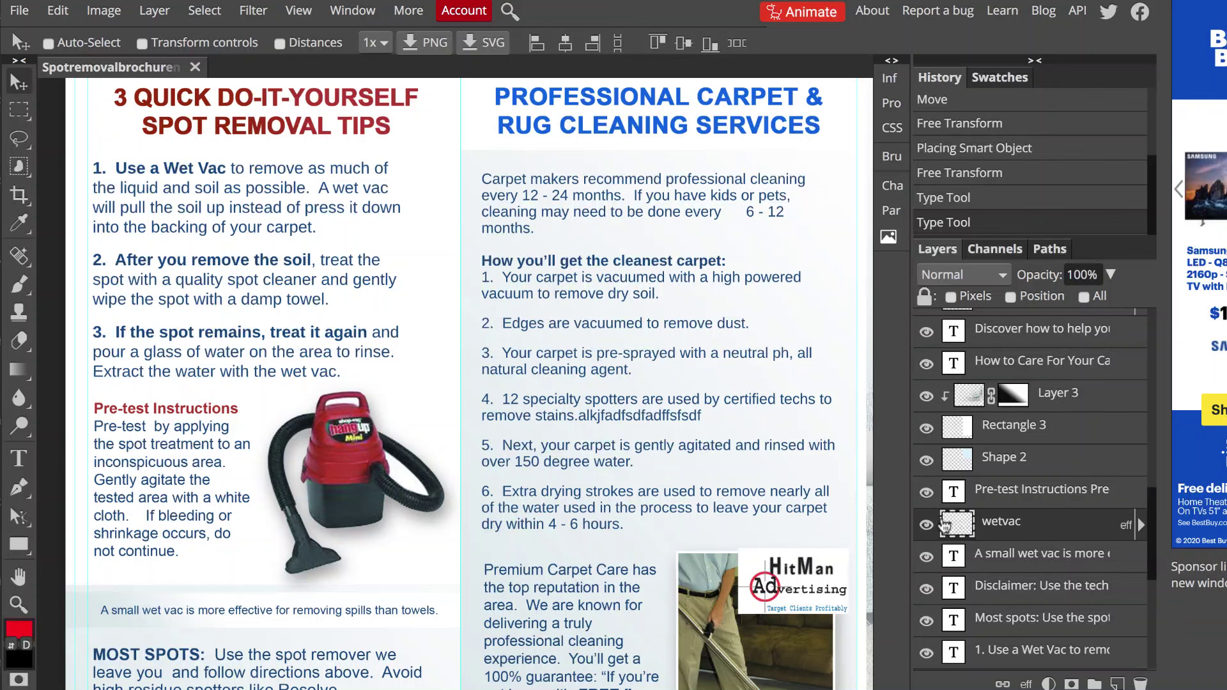
pyautogui.click(926, 525)
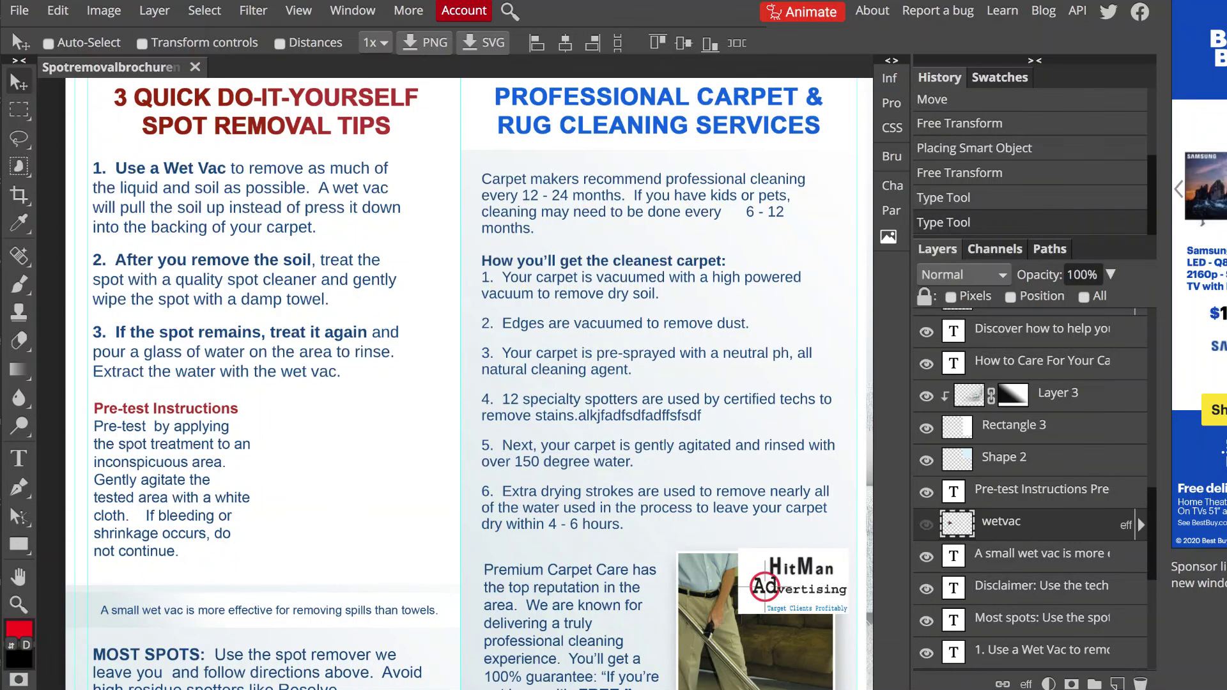
pyautogui.click(19, 10)
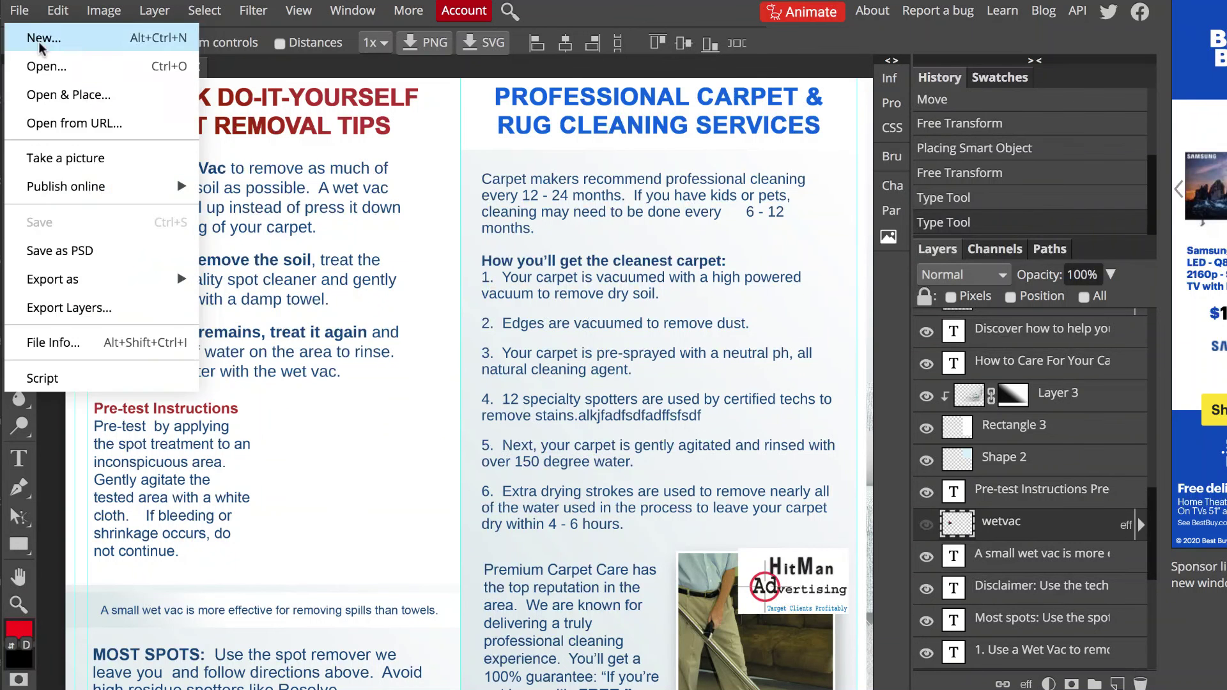
pyautogui.click(59, 89)
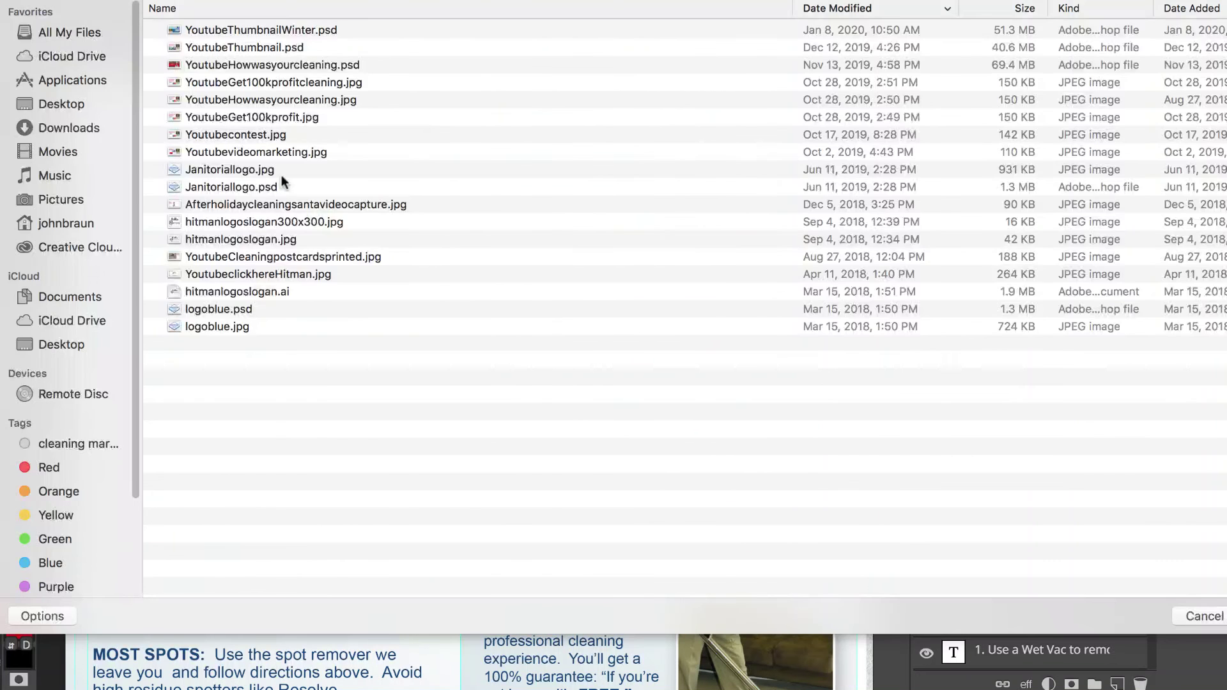
pyautogui.doubleClick(241, 239)
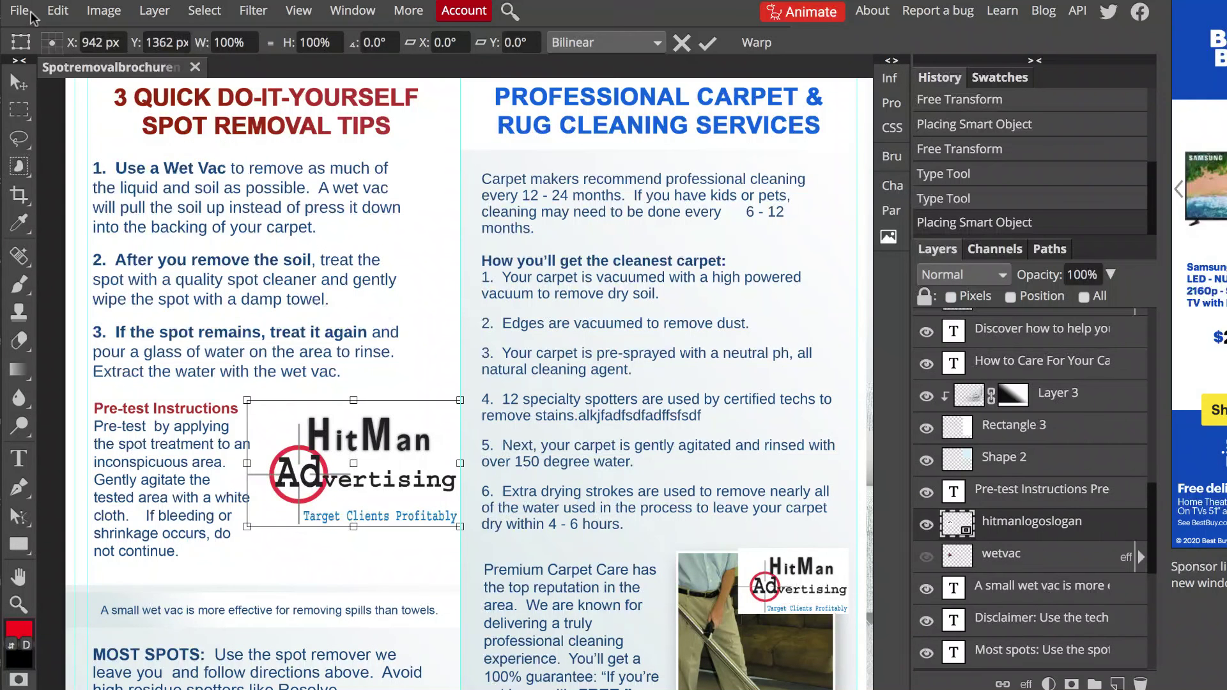
# Commit the HitMan logo's free transform at its placed size and check its layer in the Layers panel.
pyautogui.click(18, 82)
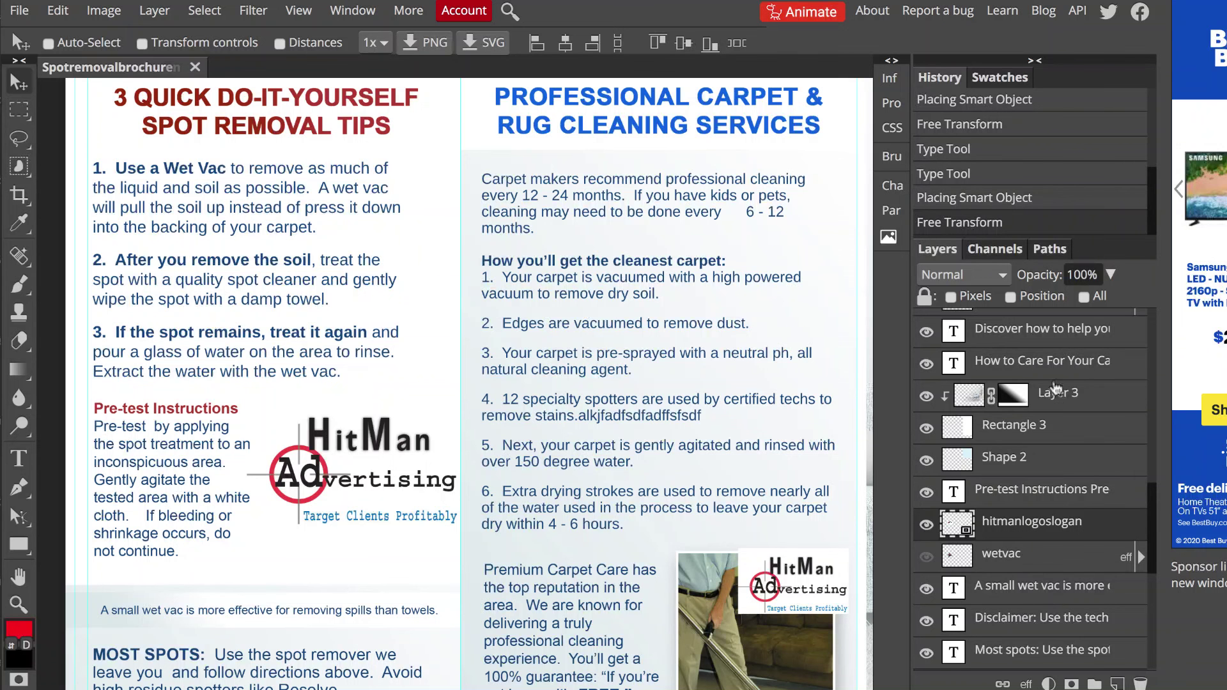
pyautogui.scroll(-3, 1062, 495)
pyautogui.scroll(-3, 1061, 495)
pyautogui.scroll(6, 1023, 505)
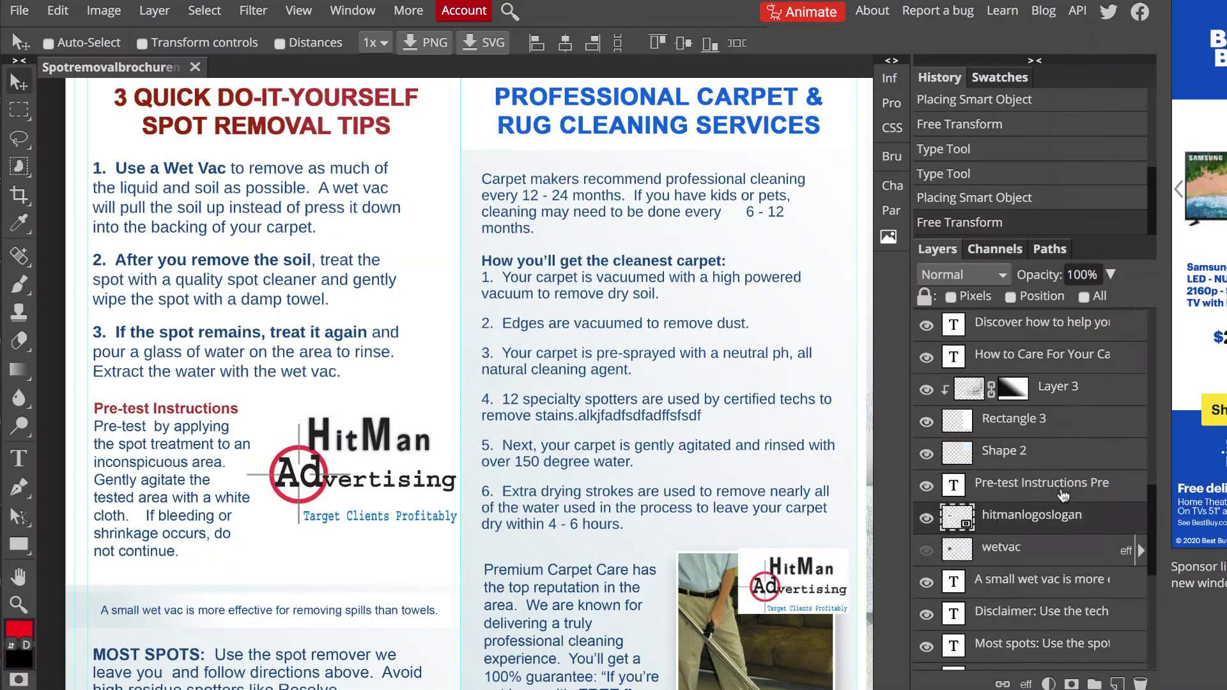